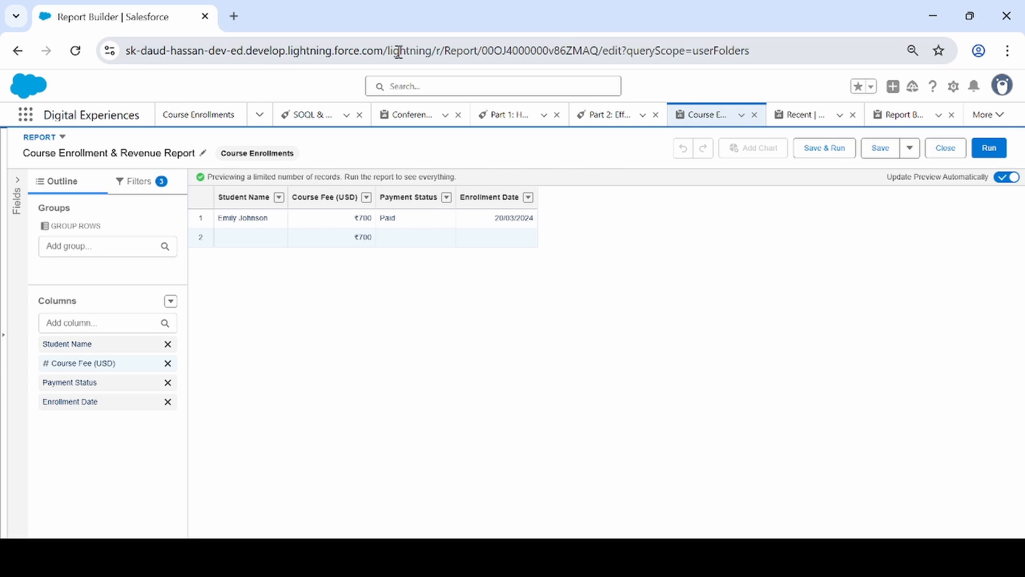
Step: Open the report's Status filter to review its field, operator and selected value
{"action": "left_click_drag", "start_coordinate": [621, 52], "coordinate": [111, 70]}
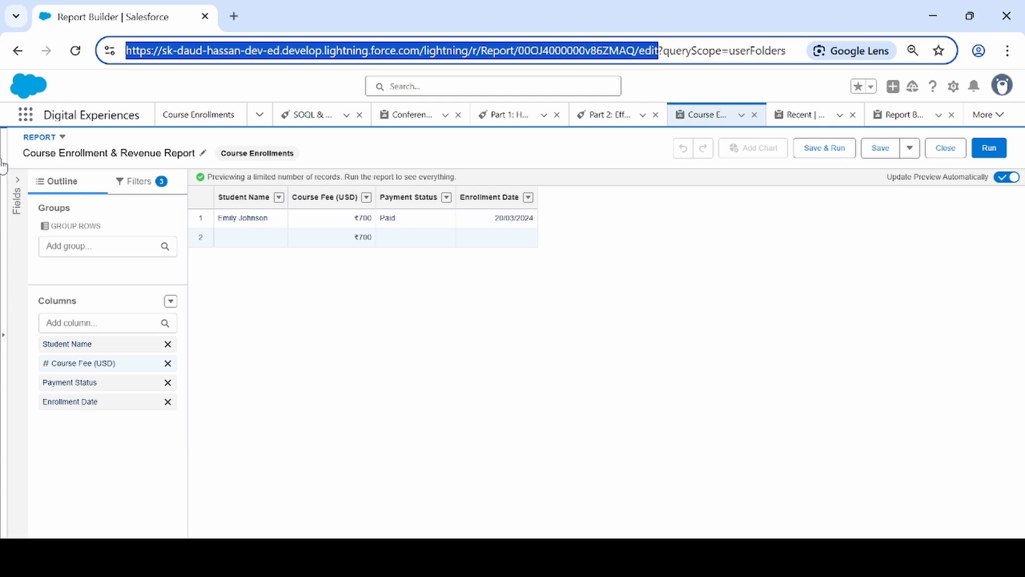
{"action": "left_click", "coordinate": [142, 180]}
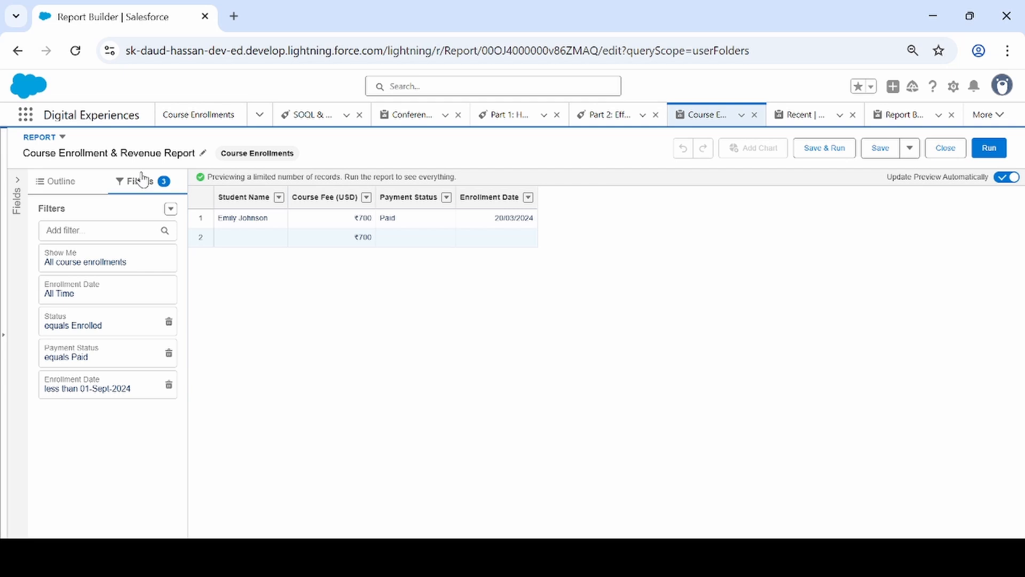
{"action": "left_click", "coordinate": [112, 327]}
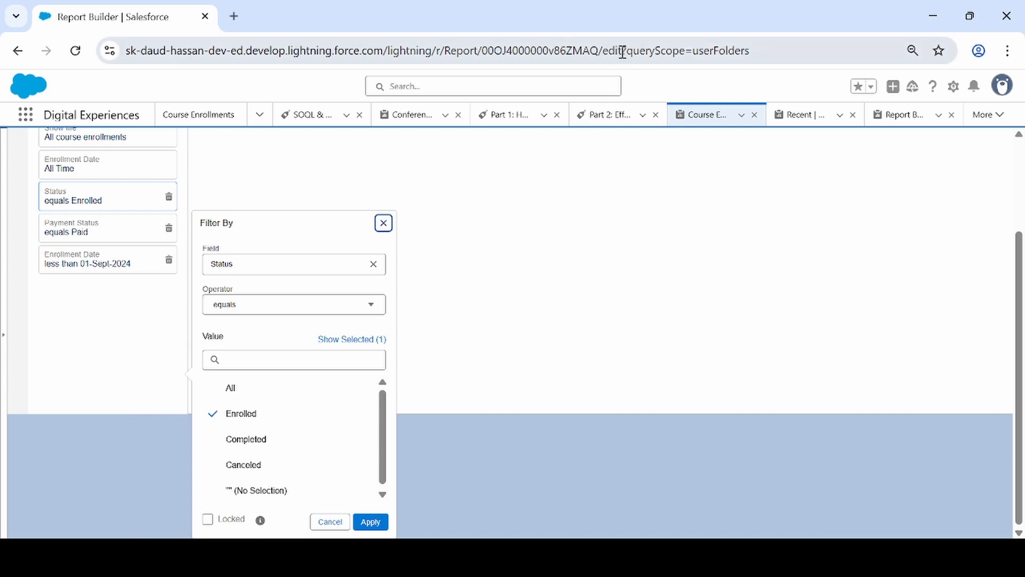
Step: Copy the report's web address from the start through "/edit", without the query string, and close the Status filter unchanged
{"action": "left_click_drag", "start_coordinate": [622, 55], "coordinate": [73, 76]}
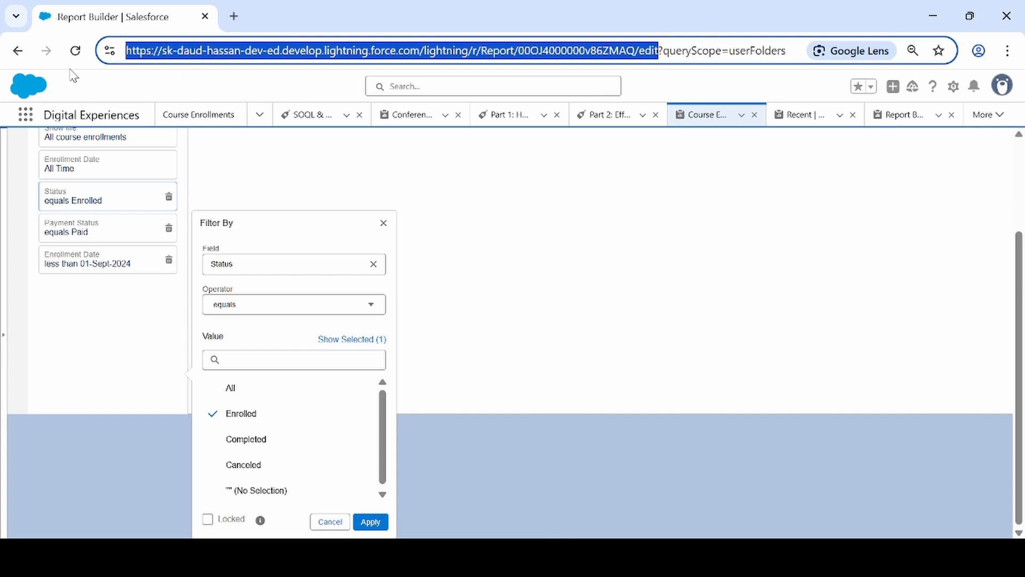
{"action": "key", "text": "Left"}
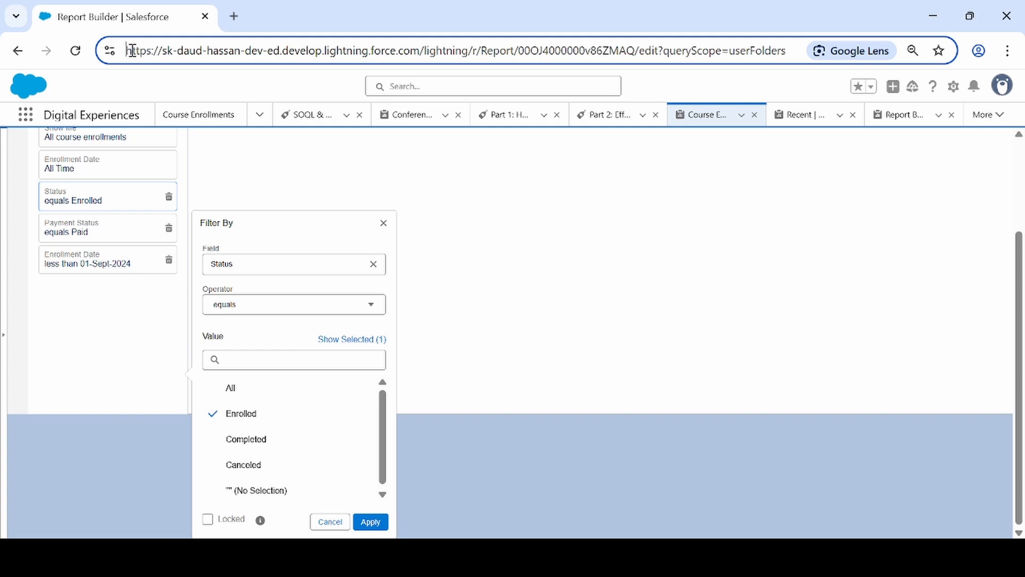
{"action": "key", "text": "shift+Right"}
{"action": "key", "text": "shift+Right"}
{"action": "key", "text": "shift+Right"}
{"action": "key", "text": "shift+Right"}
{"action": "key", "text": "shift+Right"}
{"action": "key", "text": "shift+Right"}
{"action": "key", "text": "shift+Right"}
{"action": "key", "text": "shift+Right"}
{"action": "key", "text": "shift+Right"}
{"action": "key", "text": "shift+Right"}
{"action": "key", "text": "shift+Right"}
{"action": "key", "text": "shift+Right"}
{"action": "key", "text": "shift+Right"}
{"action": "key", "text": "shift+Right"}
{"action": "key", "text": "shift+Right"}
{"action": "key", "text": "shift+Right"}
{"action": "key", "text": "shift+Right"}
{"action": "key", "text": "shift+Right"}
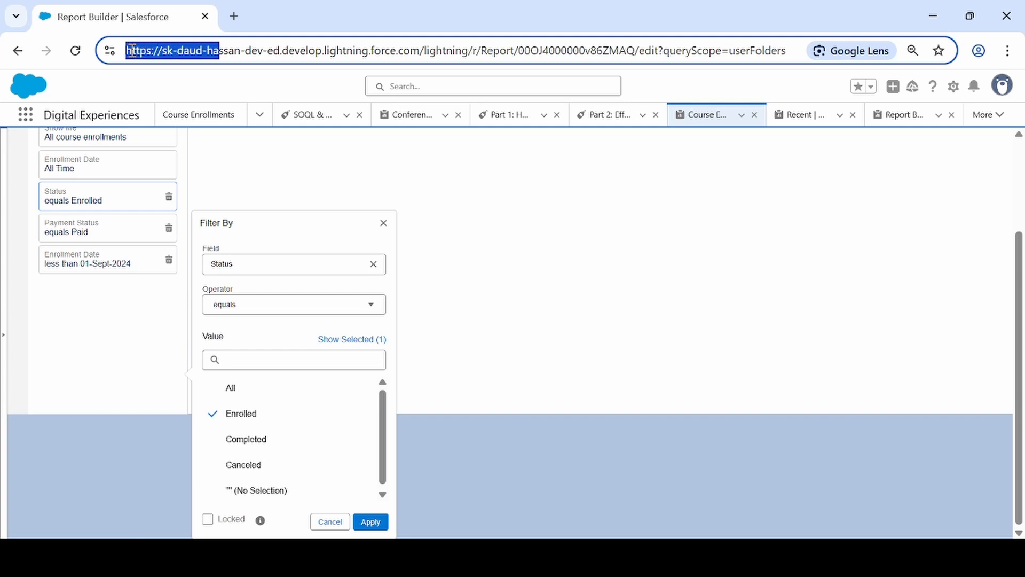
{"action": "key", "text": "shift+Right"}
{"action": "key", "text": "shift+Right"}
{"action": "key", "text": "shift+Right"}
{"action": "key", "text": "shift+Right"}
{"action": "key", "text": "shift+Right"}
{"action": "key", "text": "shift+Right"}
{"action": "key", "text": "shift+Right"}
{"action": "key", "text": "shift+Right"}
{"action": "key", "text": "shift+Right"}
{"action": "key", "text": "shift+Right"}
{"action": "key", "text": "shift+Right"}
{"action": "key", "text": "shift+Right"}
{"action": "key", "text": "shift+Right"}
{"action": "key", "text": "shift+Right"}
{"action": "key", "text": "shift+Right"}
{"action": "key", "text": "shift+Right"}
{"action": "key", "text": "shift+Right"}
{"action": "key", "text": "shift+Right"}
{"action": "key", "text": "shift+Right"}
{"action": "key", "text": "shift+Right"}
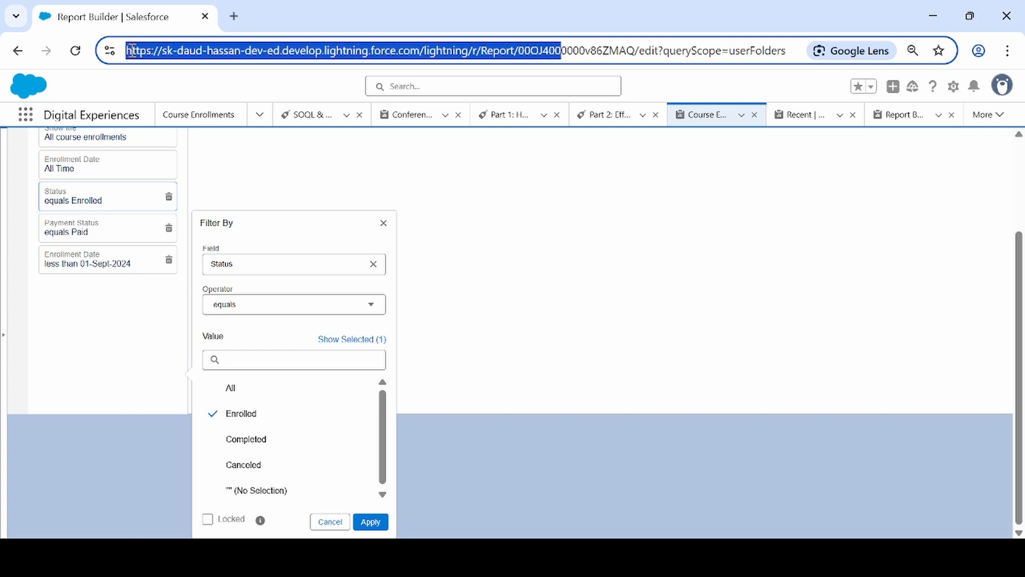
{"action": "key", "text": "shift+Right"}
{"action": "key", "text": "shift+Right"}
{"action": "key", "text": "shift+Right"}
{"action": "key", "text": "shift+Right"}
{"action": "key", "text": "shift+Right"}
{"action": "key", "text": "shift+Right"}
{"action": "key", "text": "shift+Right"}
{"action": "key", "text": "shift+Right"}
{"action": "key", "text": "shift+Right"}
{"action": "key", "text": "shift+Right"}
{"action": "key", "text": "shift+Right"}
{"action": "key", "text": "shift+Right"}
{"action": "key", "text": "shift+Right"}
{"action": "key", "text": "shift+Right"}
{"action": "key", "text": "shift+Right"}
{"action": "key", "text": "shift+Right"}
{"action": "key", "text": "shift+Right"}
{"action": "key", "text": "ctrl+c"}
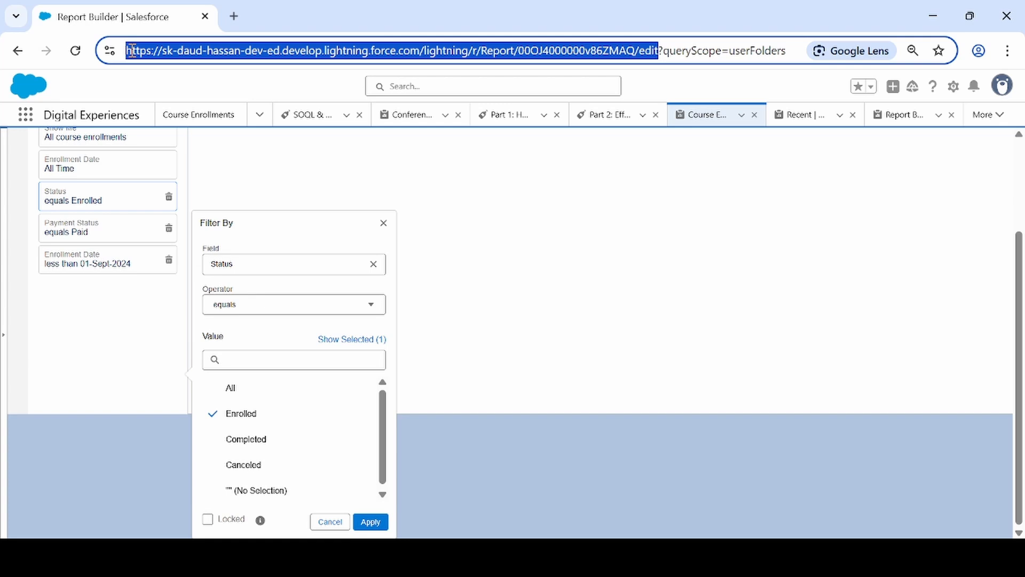
{"action": "left_click", "coordinate": [383, 223]}
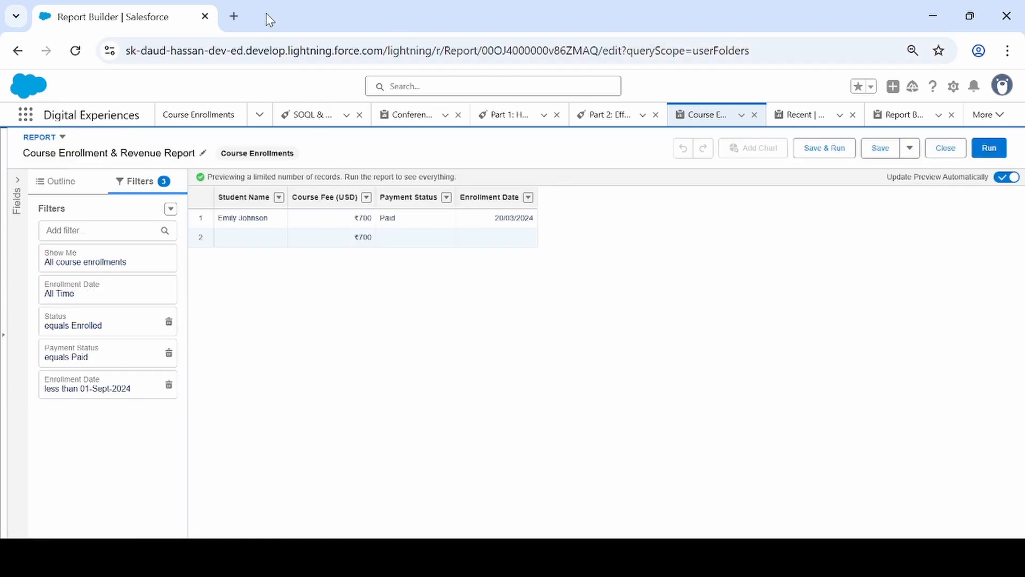
Step: Paste the copied report address into a new browser tab and replace its ending "edit" with "view"
{"action": "left_click", "coordinate": [235, 16]}
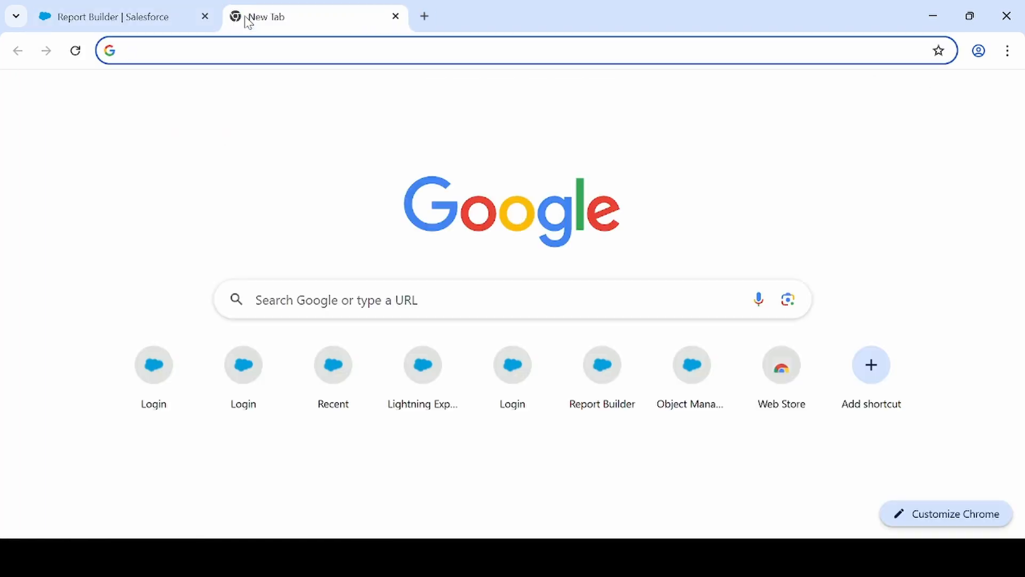
{"action": "key", "text": "ctrl+v"}
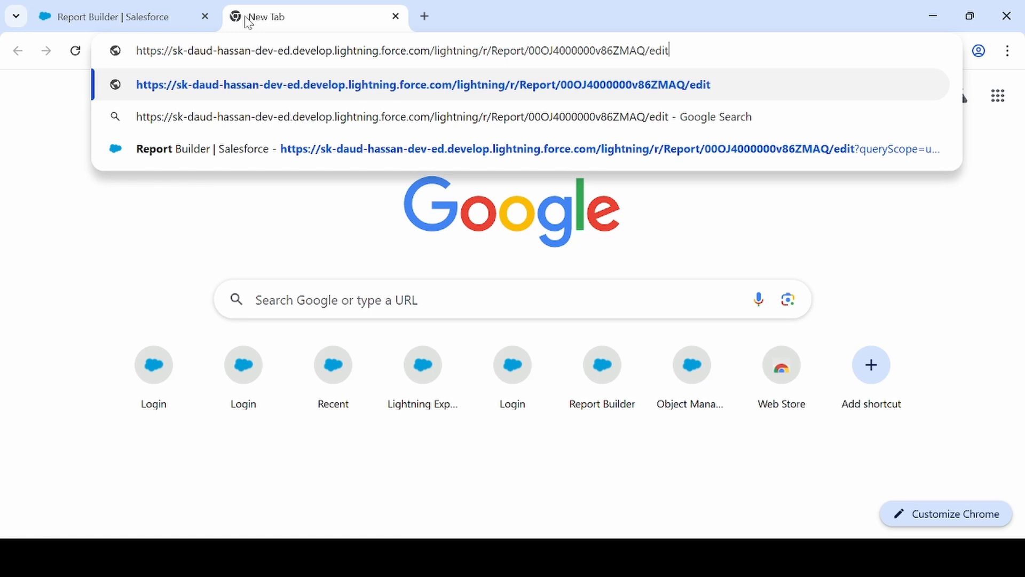
{"action": "key", "text": "BackSpace"}
{"action": "key", "text": "BackSpace"}
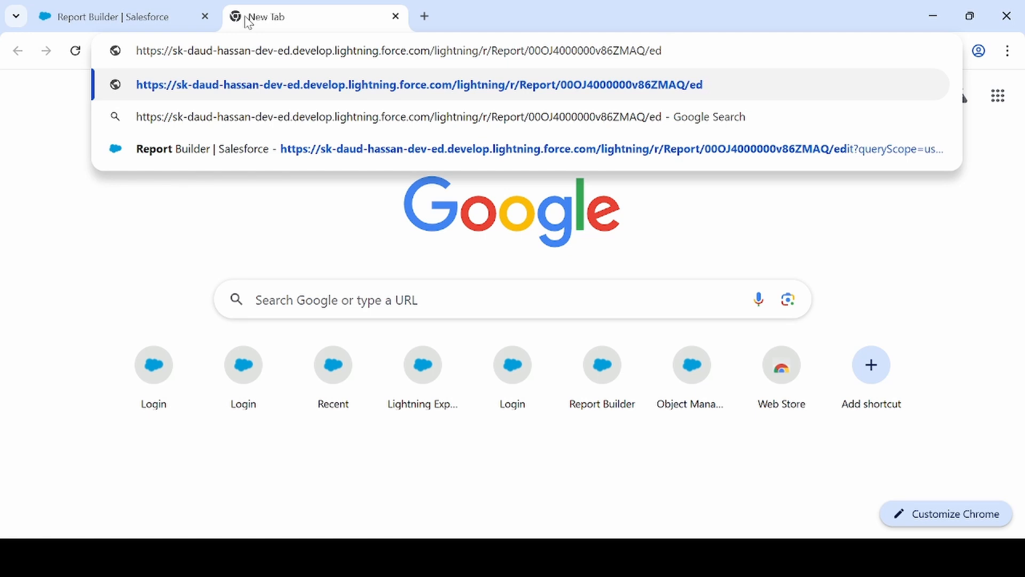
{"action": "key", "text": "BackSpace"}
{"action": "key", "text": "BackSpace"}
{"action": "type", "text": "v"}
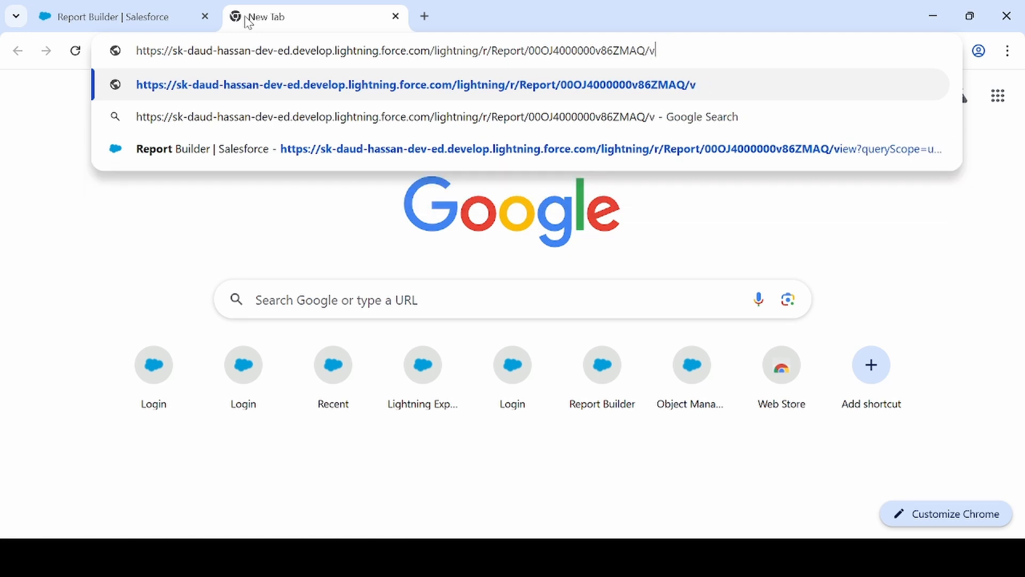
{"action": "type", "text": "iew"}
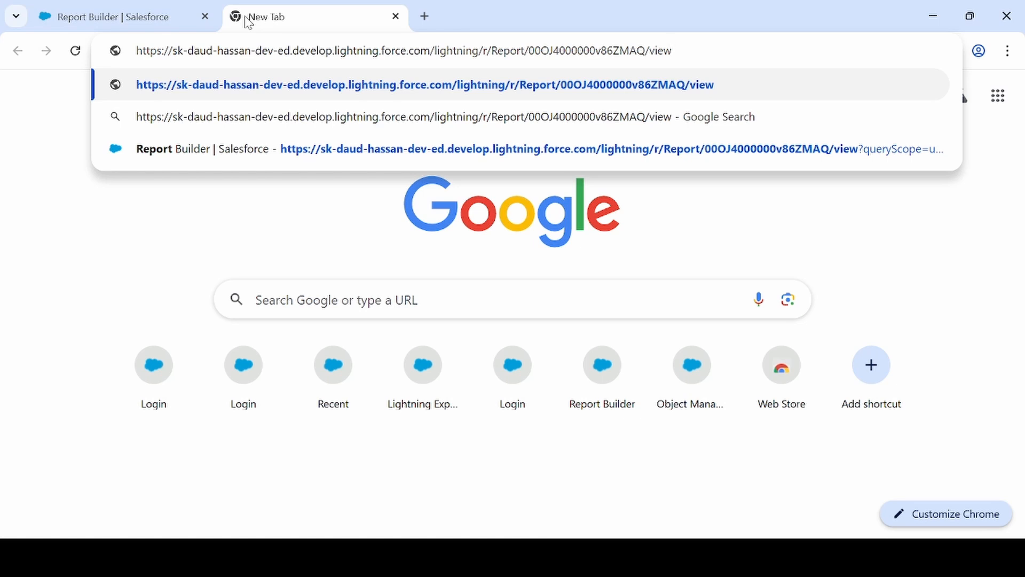
Step: Append "?fv0=Completed" to the report address and load the report
{"action": "type", "text": "?"}
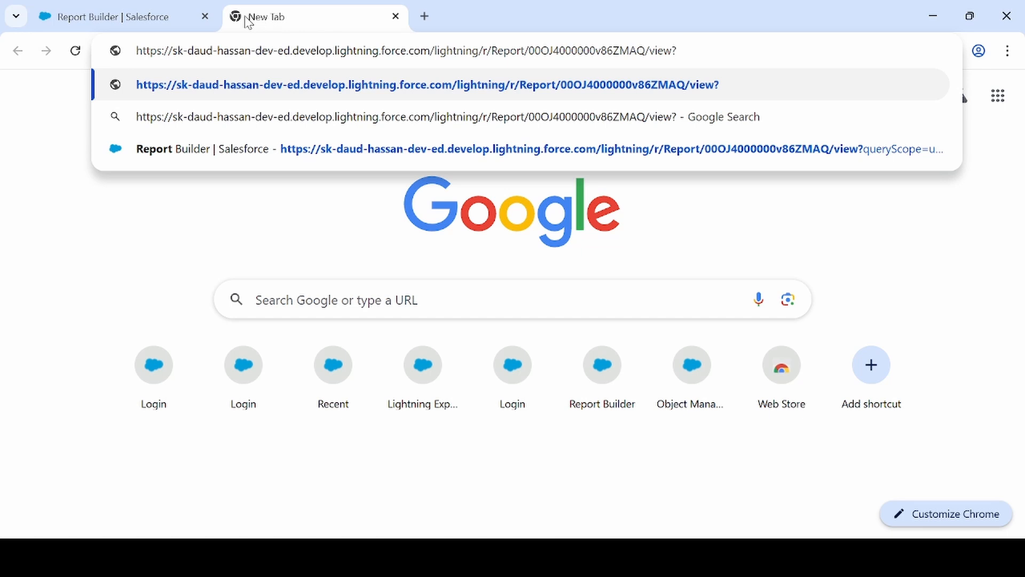
{"action": "type", "text": "fv"}
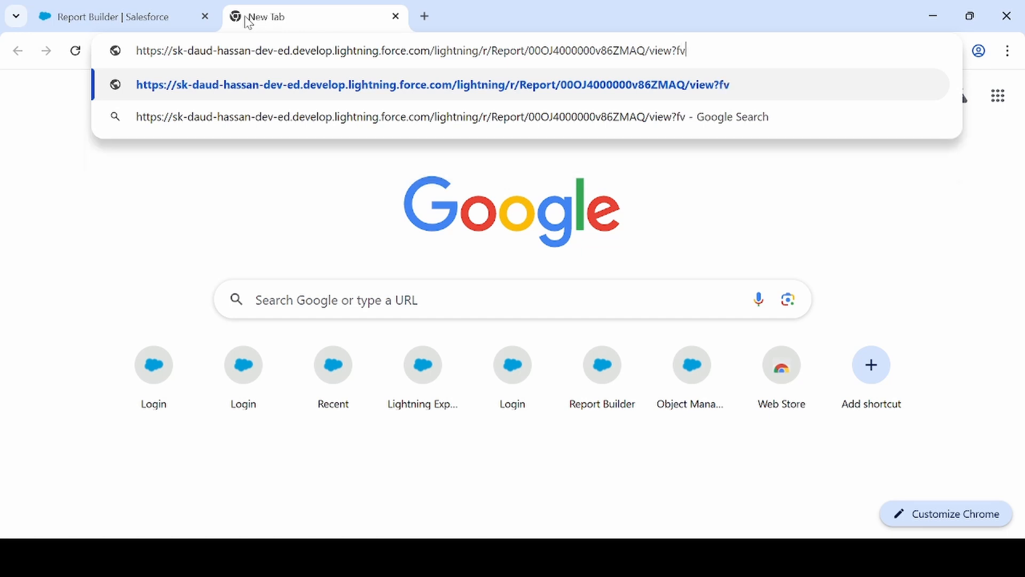
{"action": "type", "text": "0"}
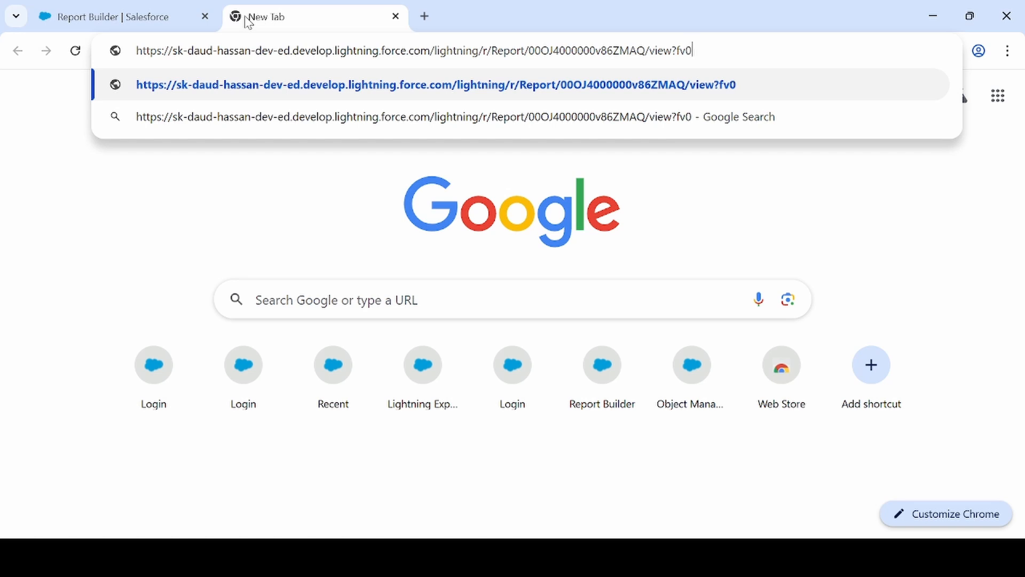
{"action": "type", "text": "="}
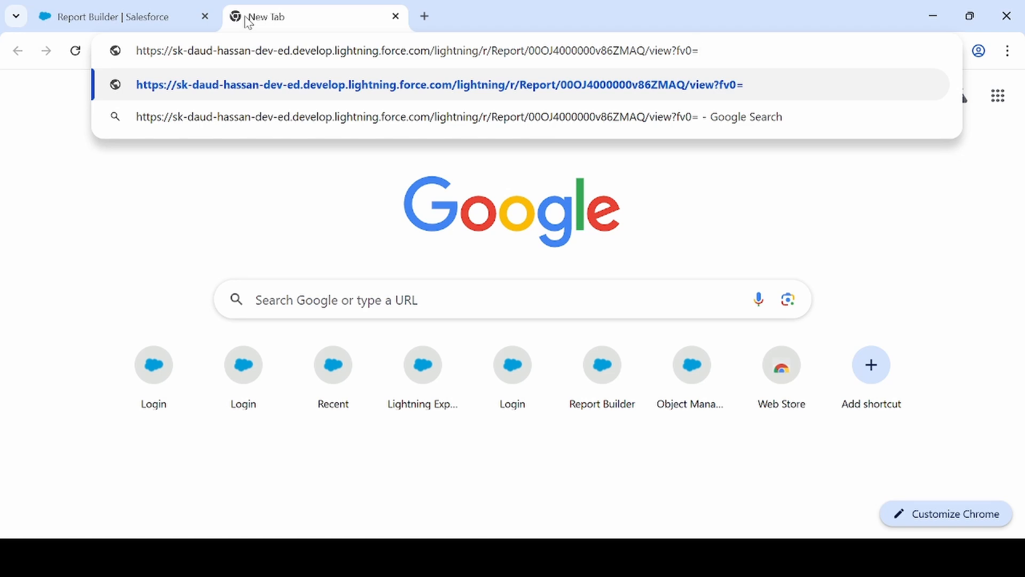
{"action": "type", "text": "Compl"}
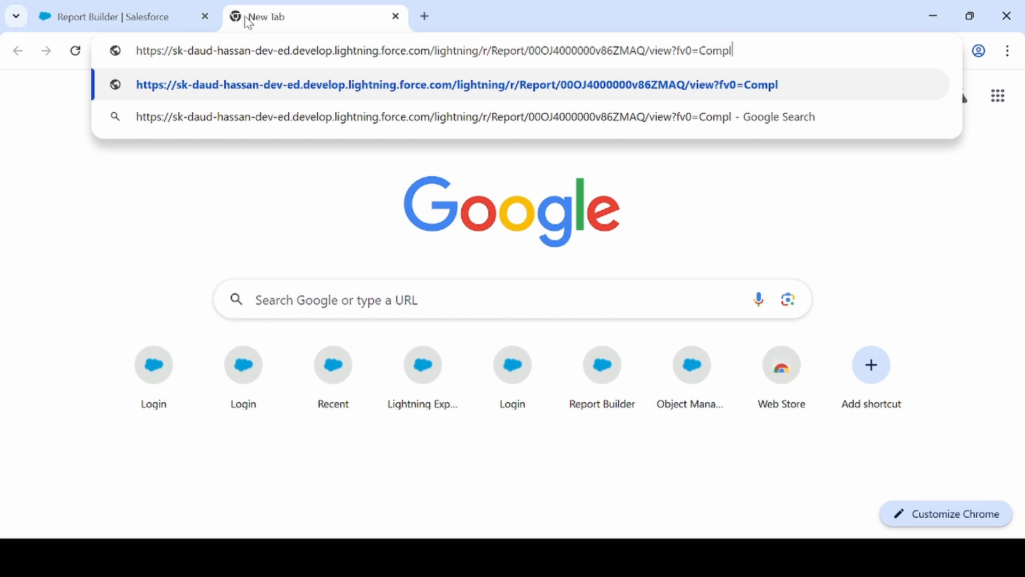
{"action": "type", "text": "eted"}
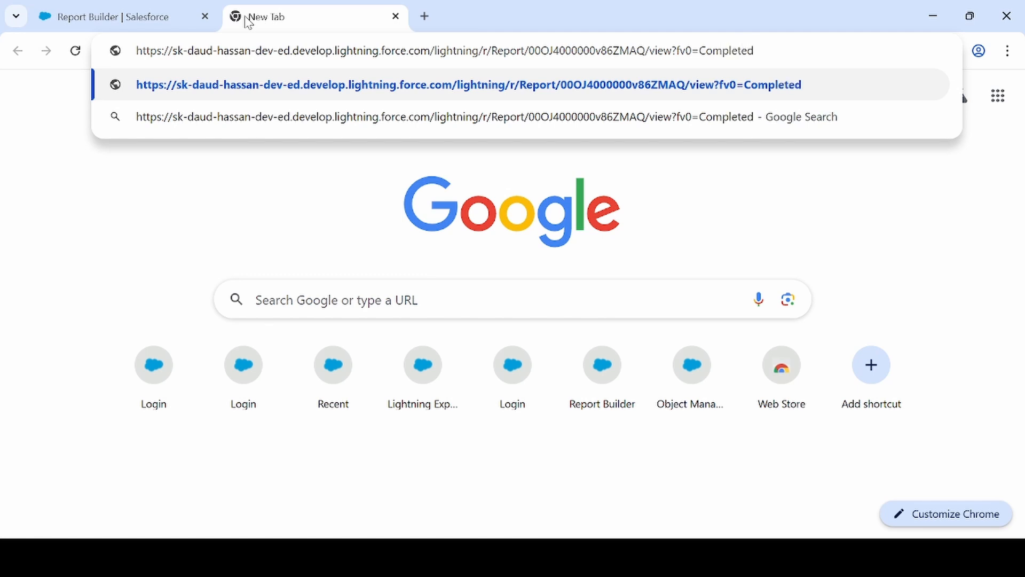
{"action": "key", "text": "Return"}
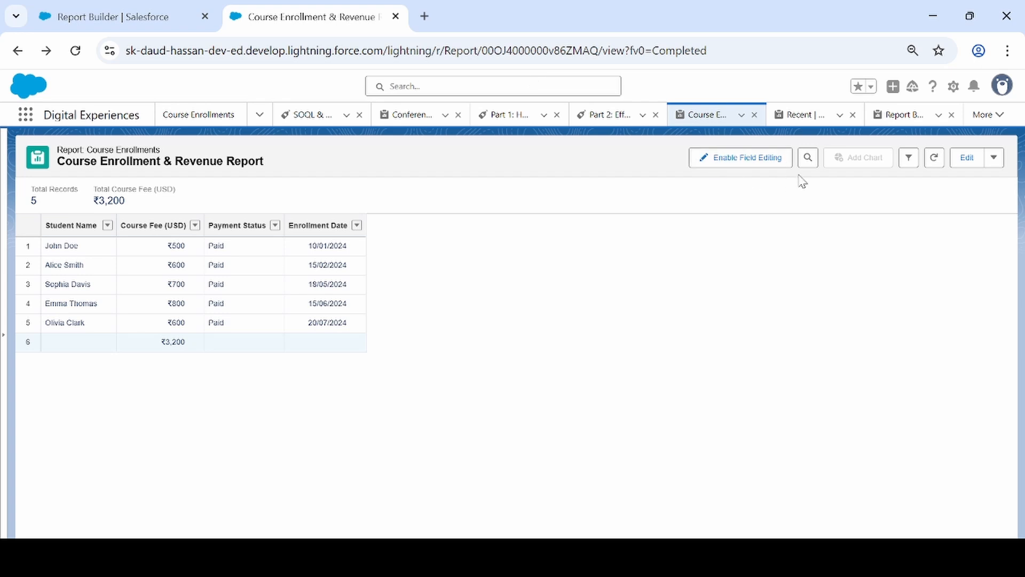
Step: Show the loaded report's filters and check which values are selected in the Status filter
{"action": "left_click", "coordinate": [908, 158]}
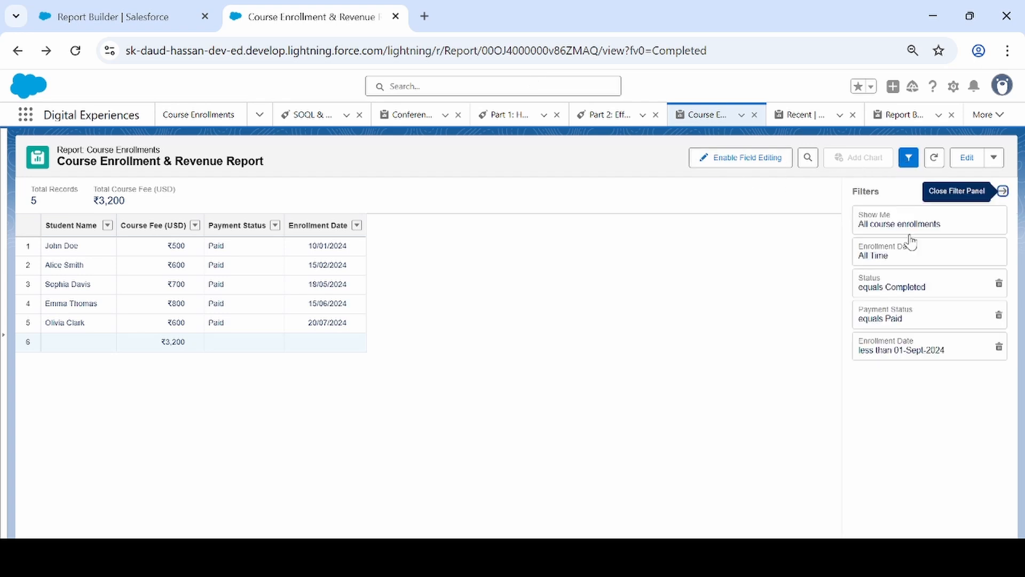
{"action": "left_click", "coordinate": [908, 293]}
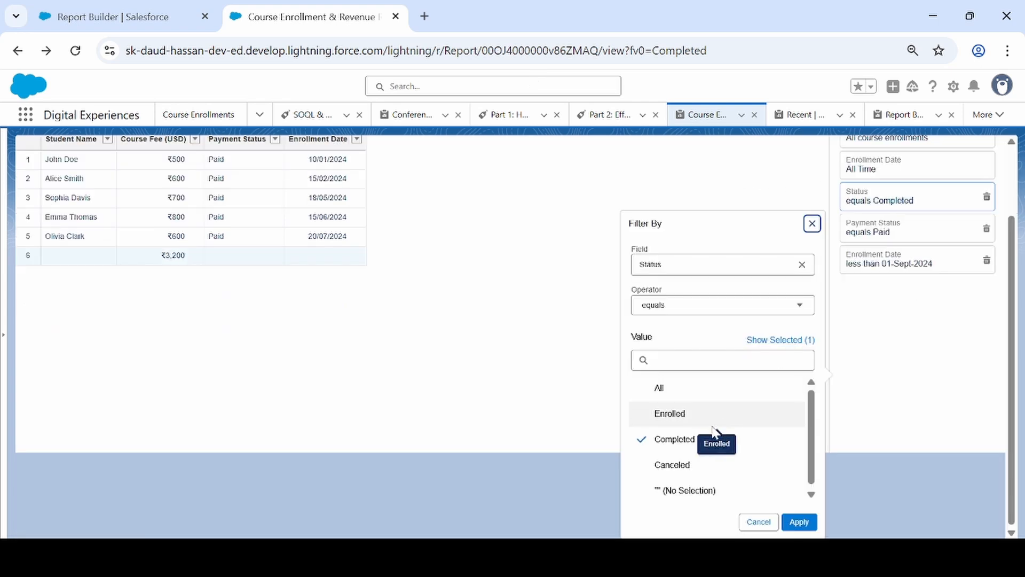
{"action": "left_click", "coordinate": [812, 224]}
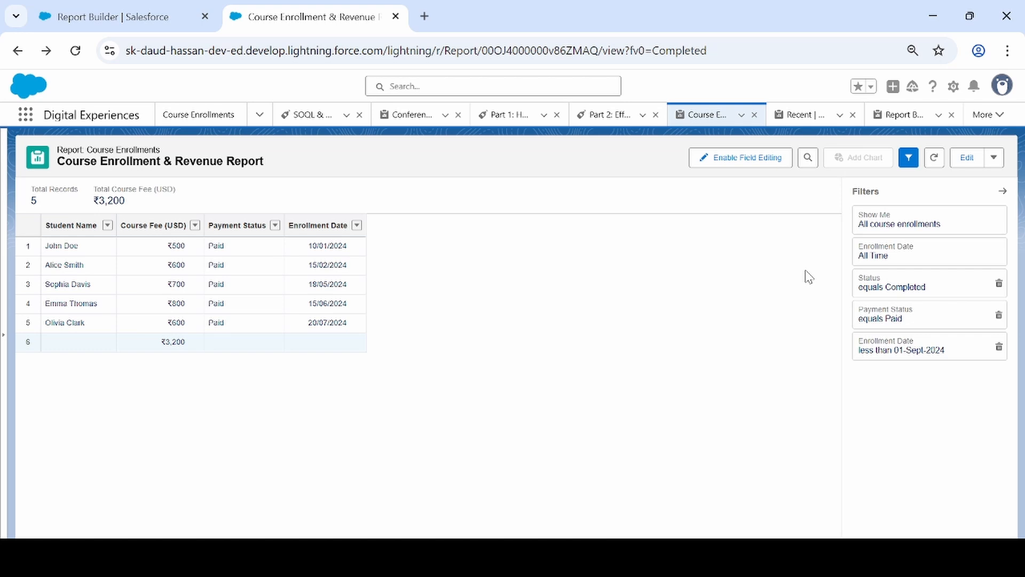
Step: Extend the URL parameter to "fv0=Completed,Enrolled" and reload the report
{"action": "left_click", "coordinate": [785, 54]}
{"action": "left_click", "coordinate": [785, 54]}
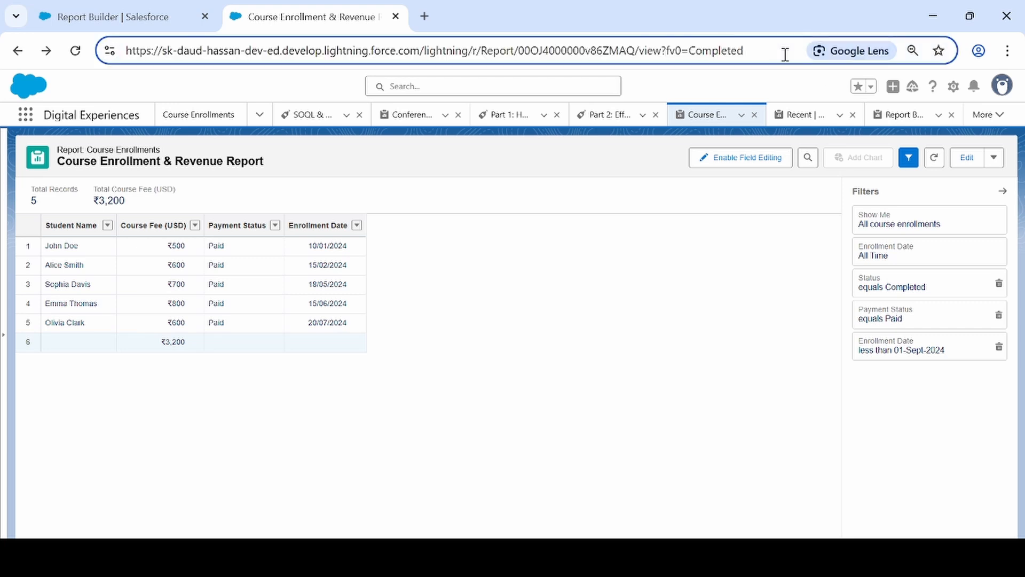
{"action": "type", "text": ","}
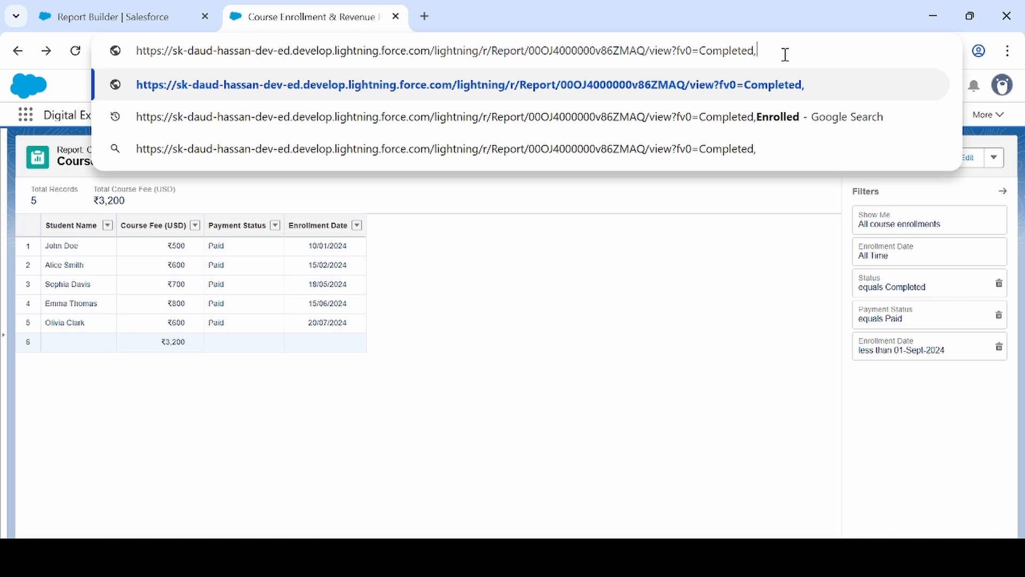
{"action": "type", "text": "En"}
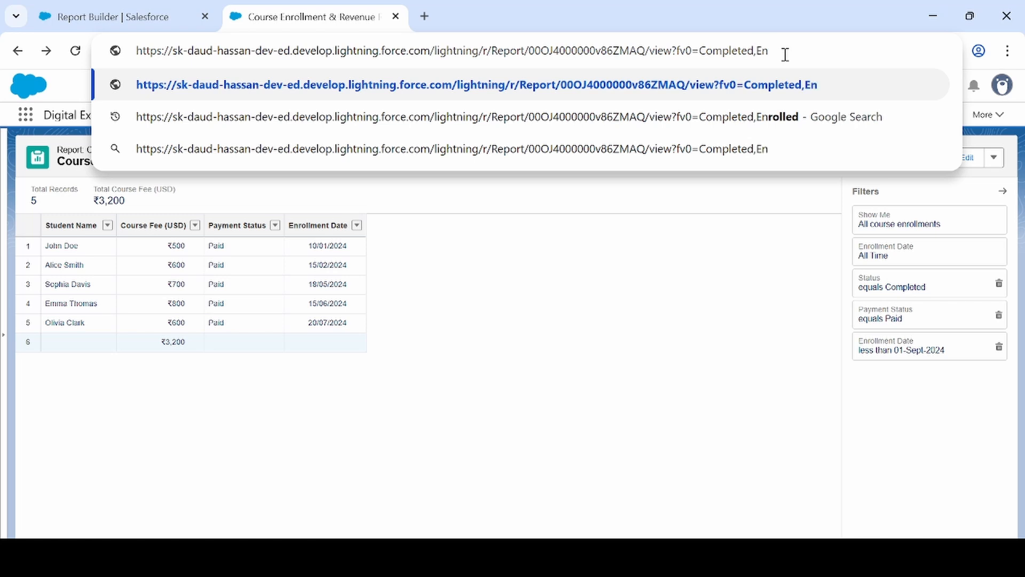
{"action": "type", "text": "rolled"}
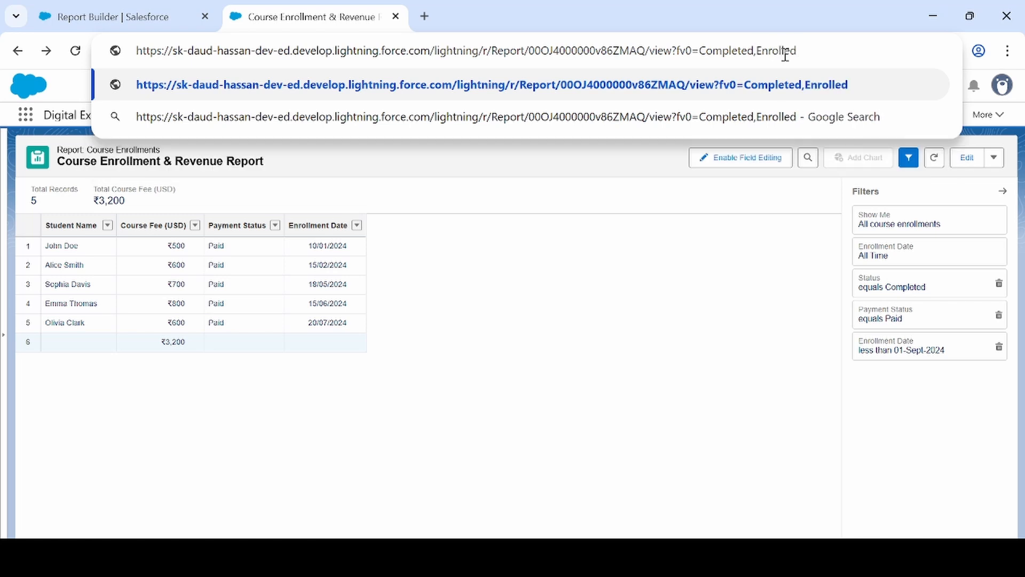
{"action": "key", "text": "Return"}
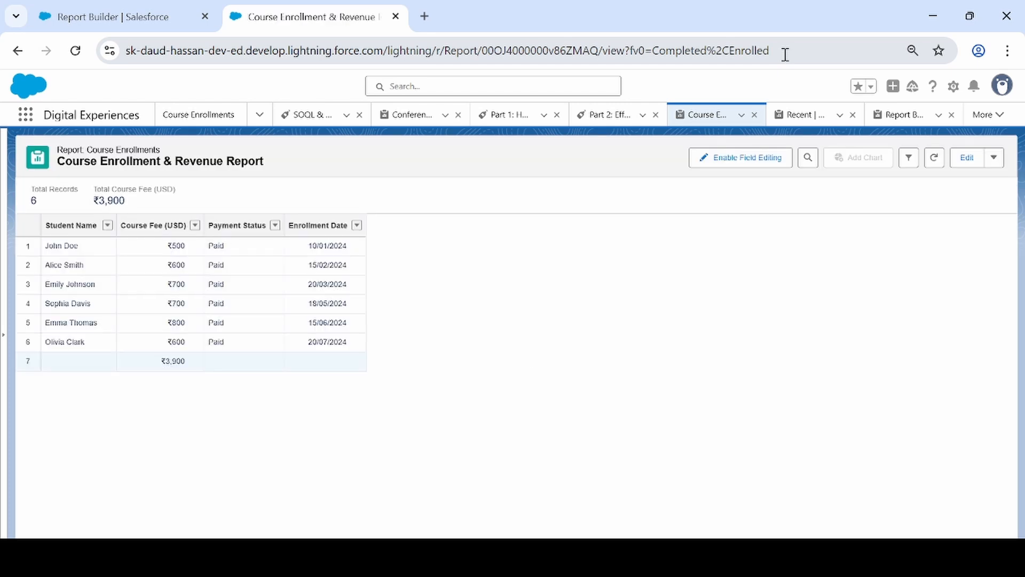
Step: Examine the reloaded report's Status filter to see which values the URL parameter selected
{"action": "left_click", "coordinate": [909, 158]}
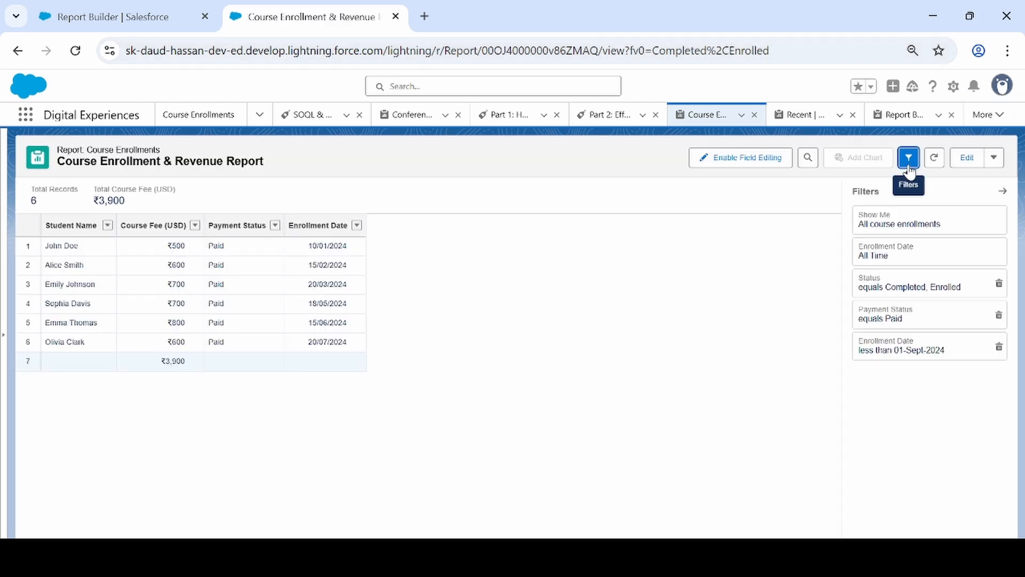
{"action": "left_click", "coordinate": [902, 292]}
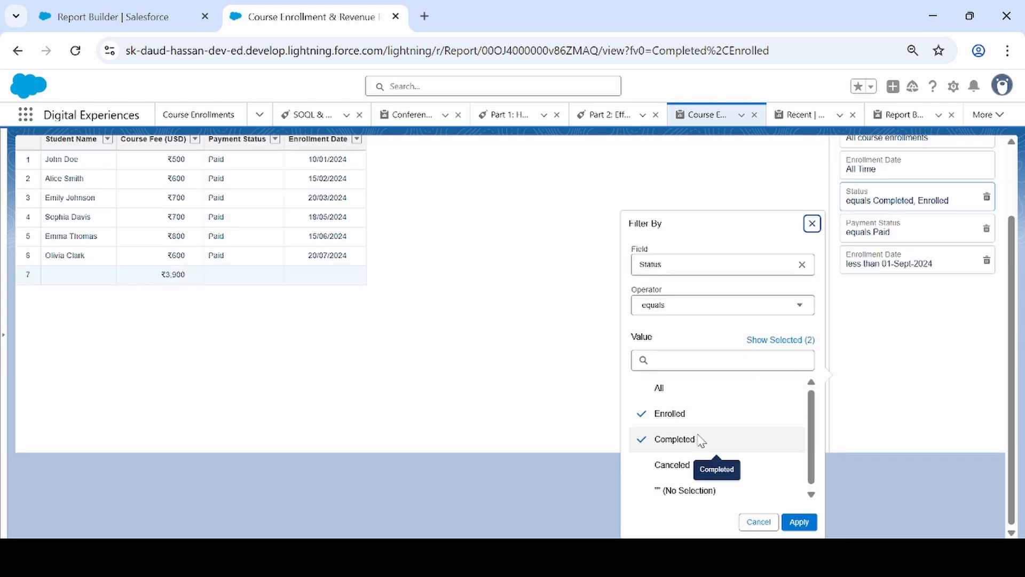
{"action": "left_click", "coordinate": [812, 223]}
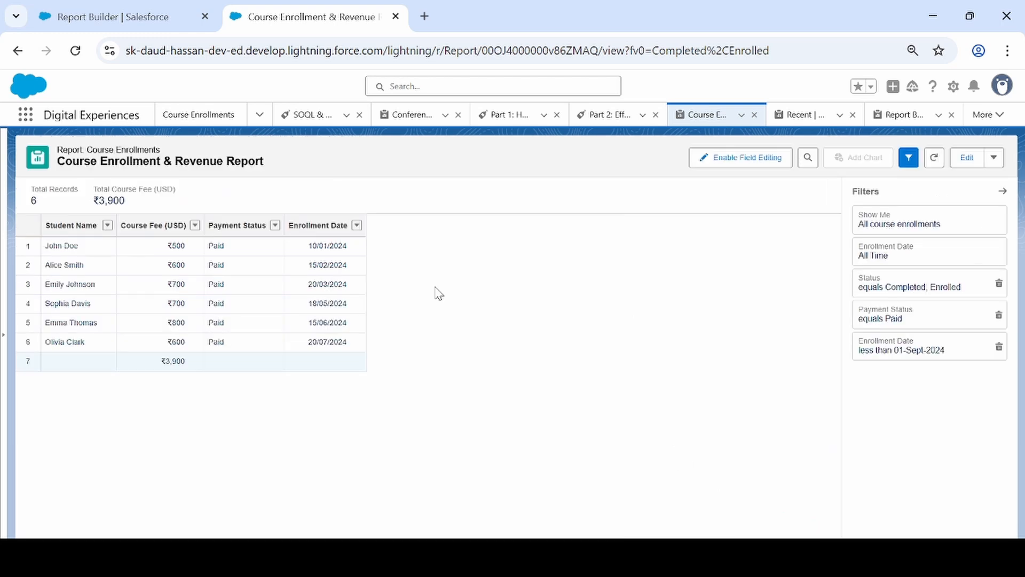
{"action": "left_click", "coordinate": [906, 289]}
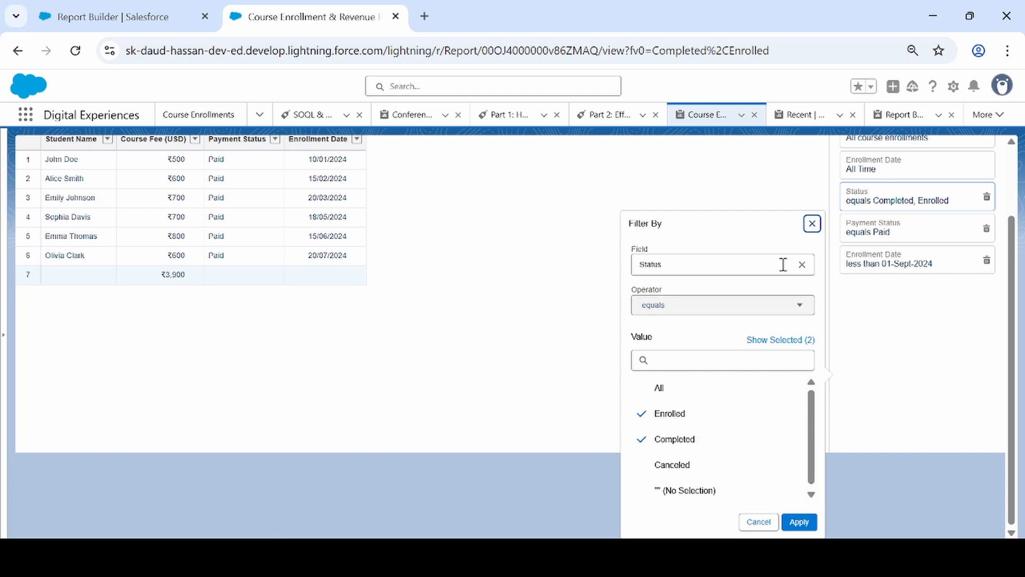
{"action": "left_click", "coordinate": [812, 223]}
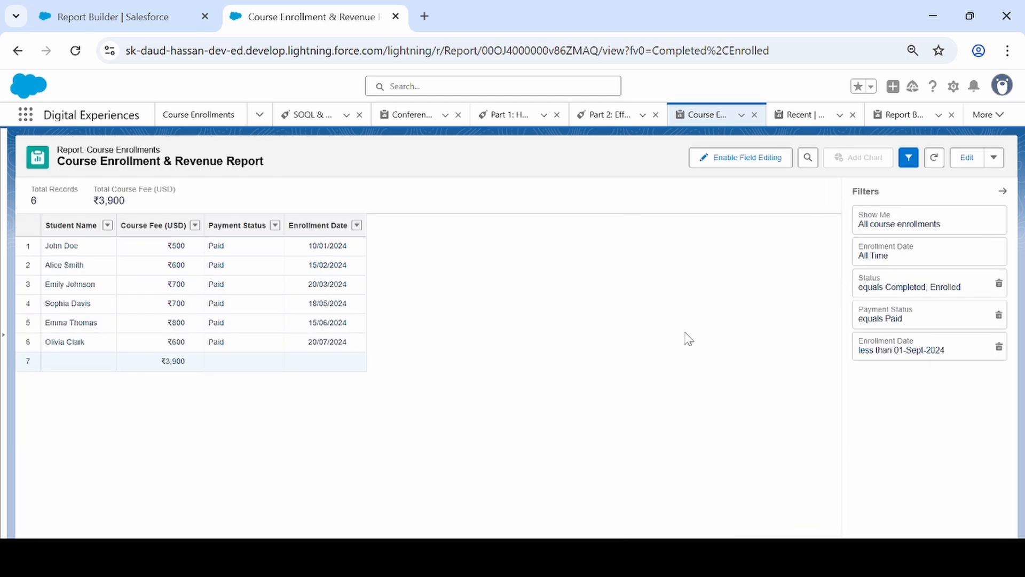
Step: Check which value the Status filter has in the report opened in the report builder
{"action": "left_click", "coordinate": [158, 6]}
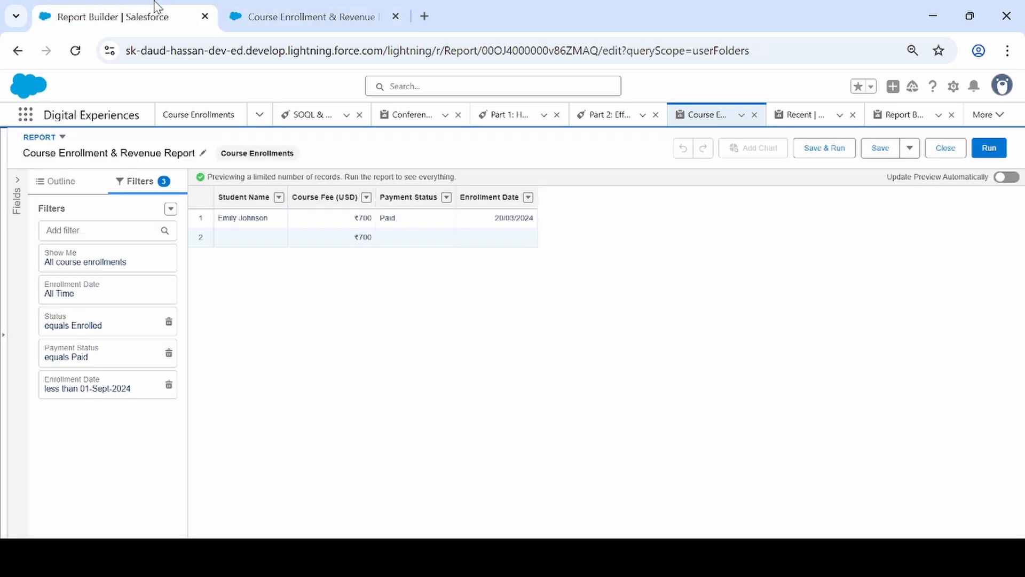
{"action": "left_click", "coordinate": [78, 330]}
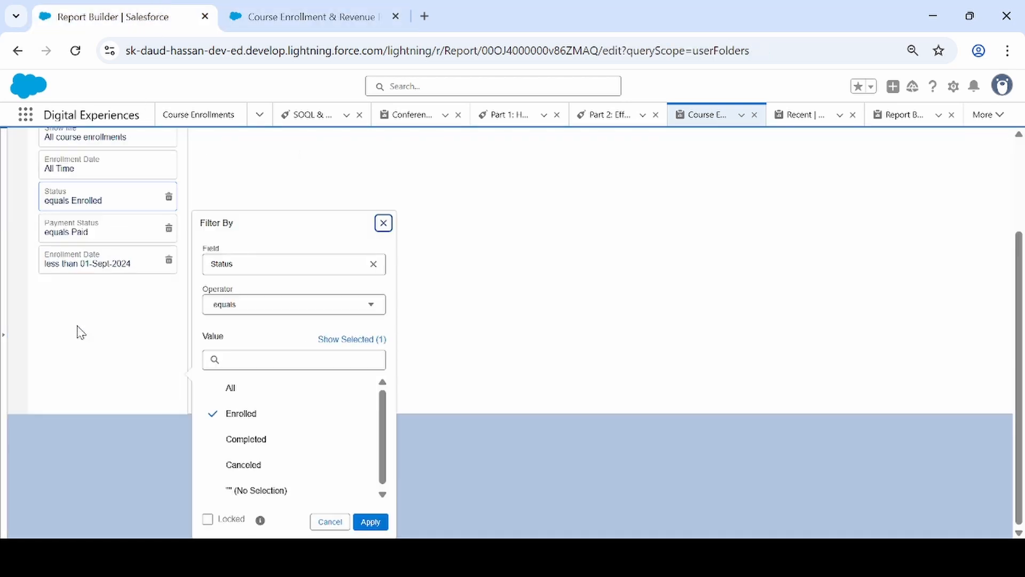
{"action": "left_click", "coordinate": [384, 224]}
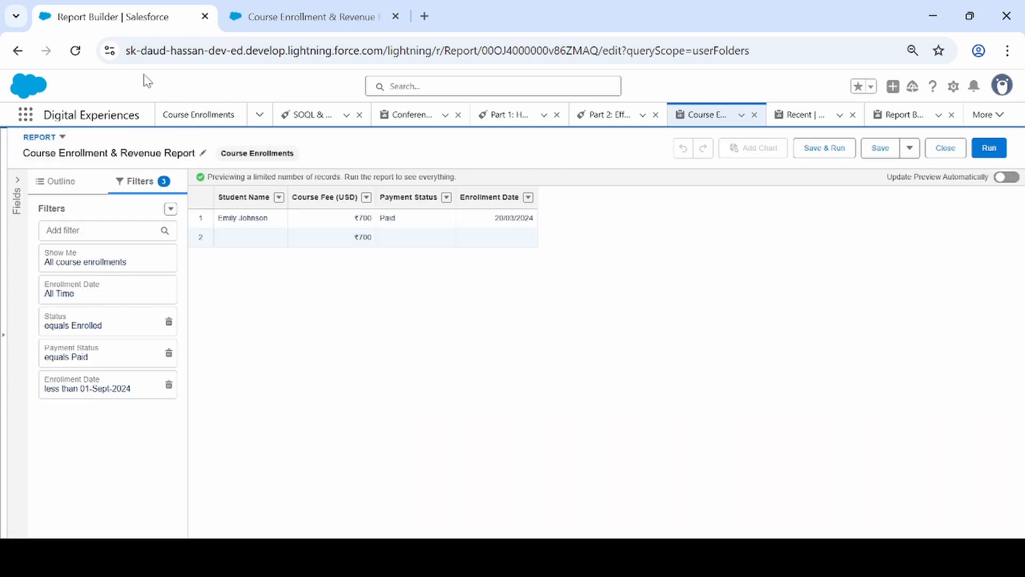
Step: Reload the report builder and check again which Status filter value is stored in the report
{"action": "left_click", "coordinate": [75, 50]}
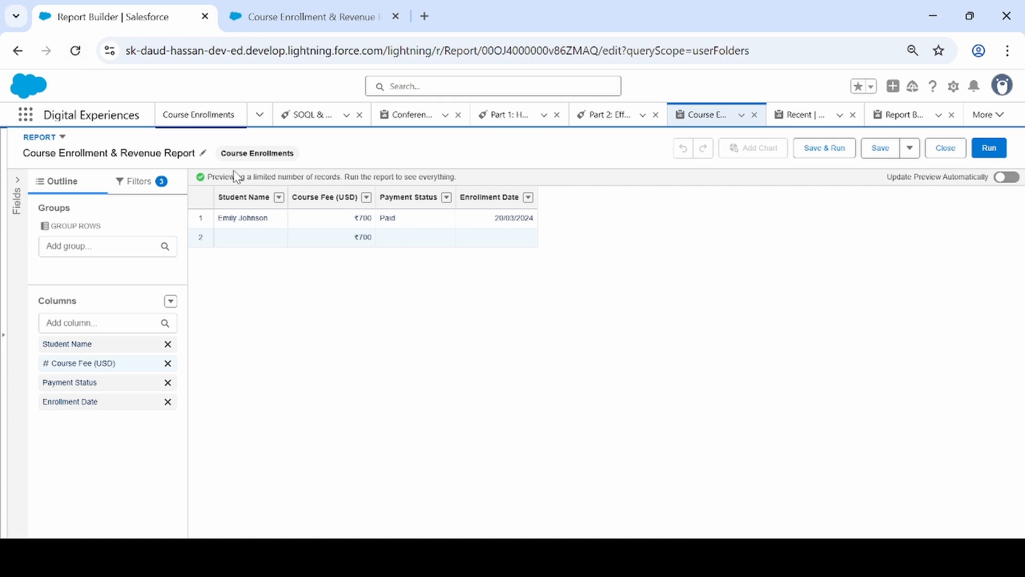
{"action": "left_click", "coordinate": [138, 187]}
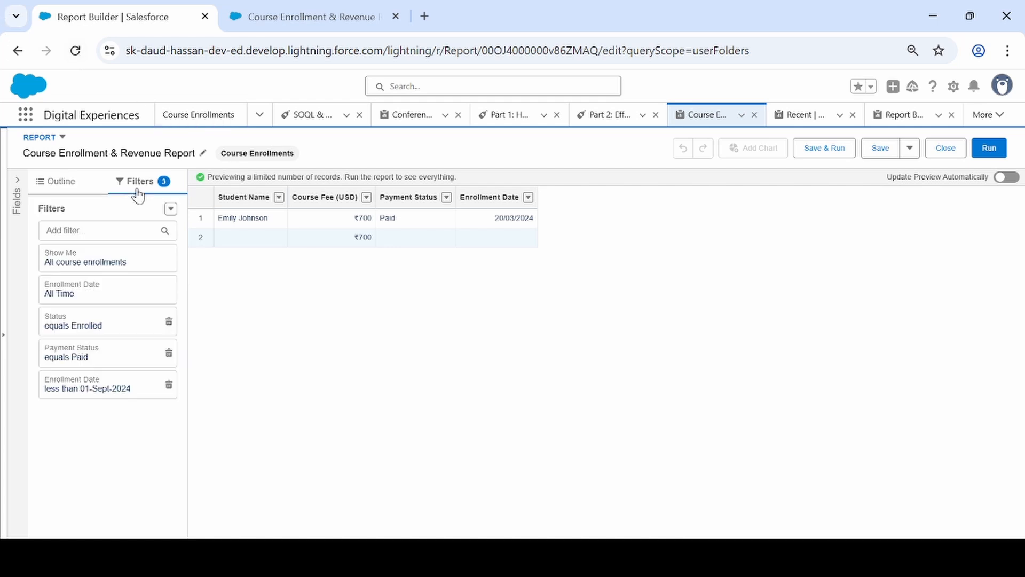
{"action": "left_click", "coordinate": [87, 327]}
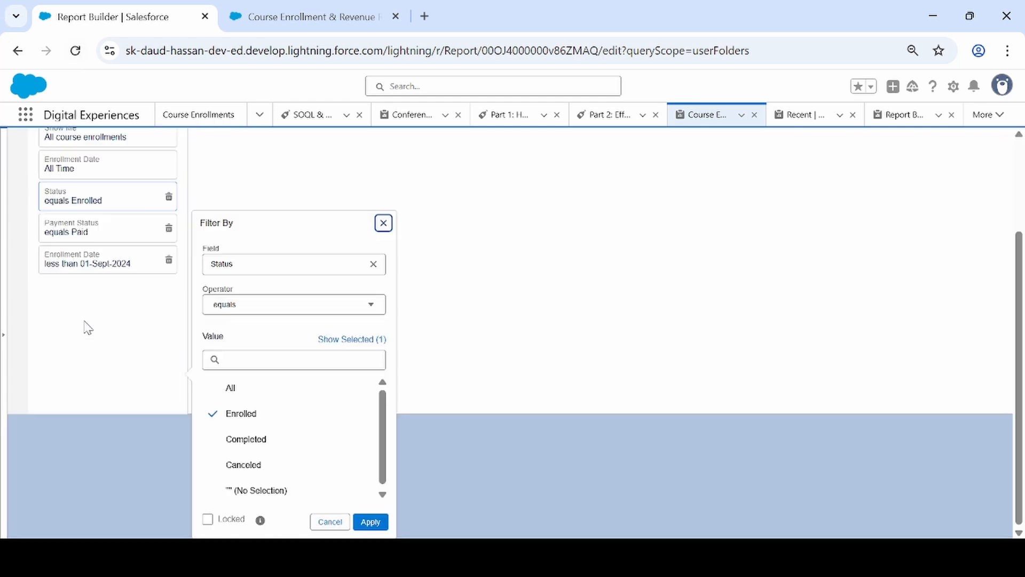
{"action": "left_click", "coordinate": [383, 223]}
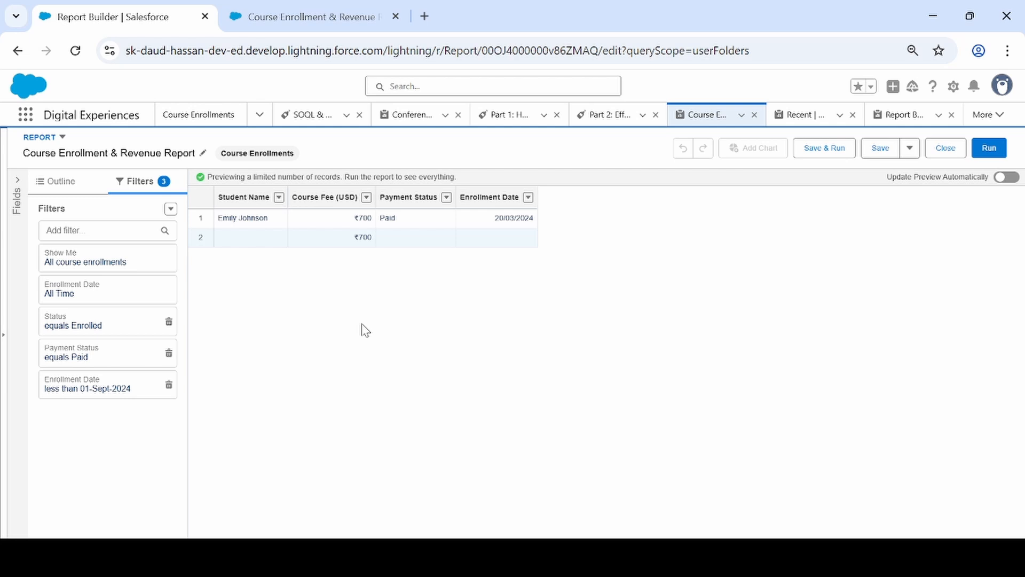
Step: Revisit the URL-filtered report view, and check the available Payment Status filter values in the report builder
{"action": "left_click", "coordinate": [332, 7]}
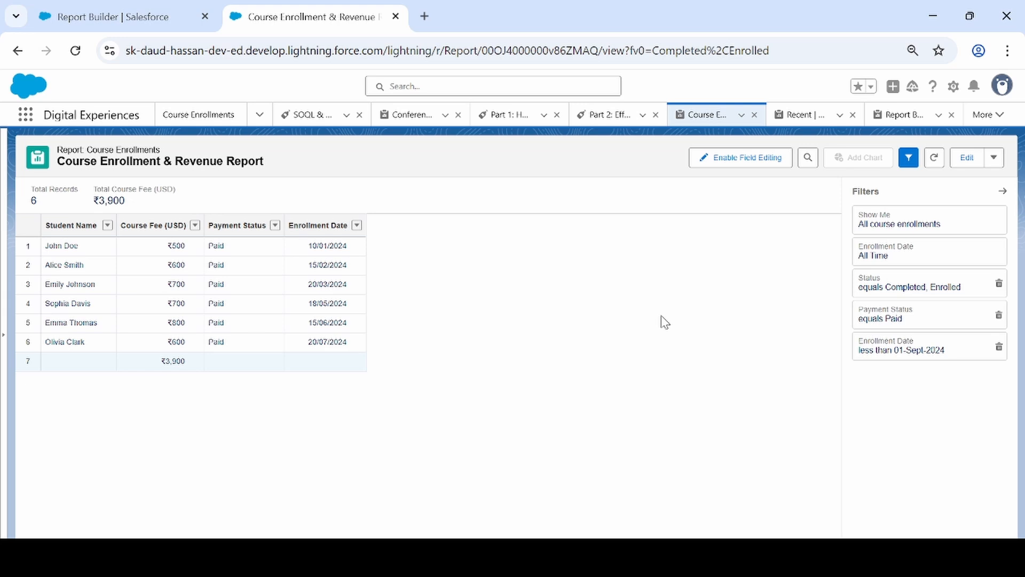
{"action": "left_click", "coordinate": [181, 3]}
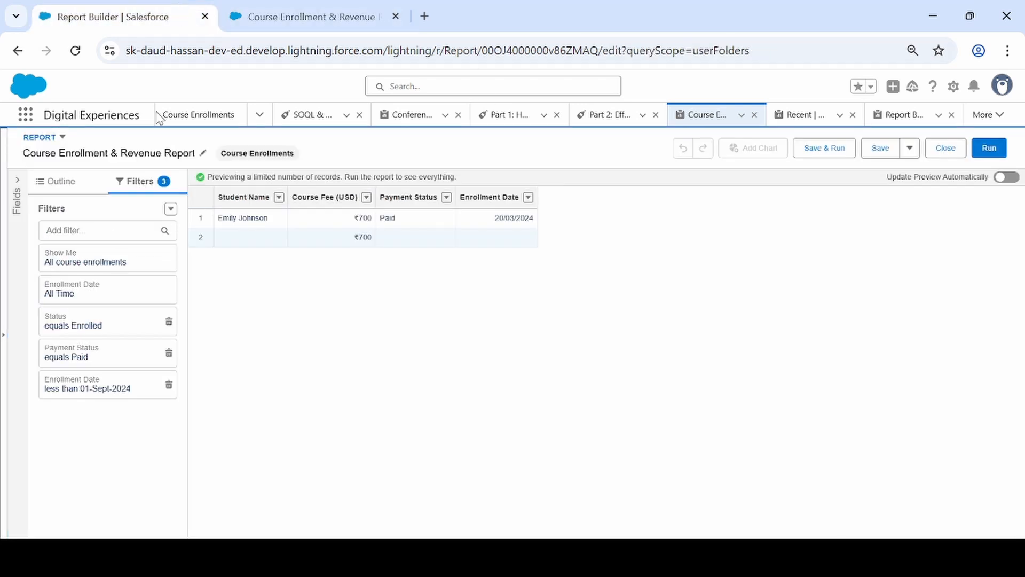
{"action": "left_click", "coordinate": [89, 358]}
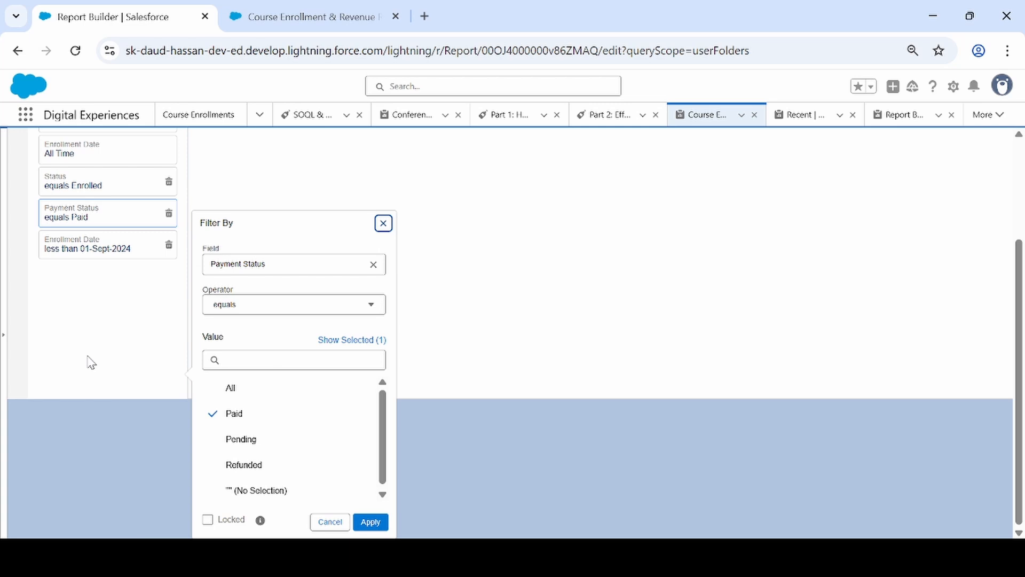
Step: Append "&fv1=Pending" to the URL-filtered report's address, load it and show the report's filters, including Payment Status
{"action": "left_click", "coordinate": [288, 10]}
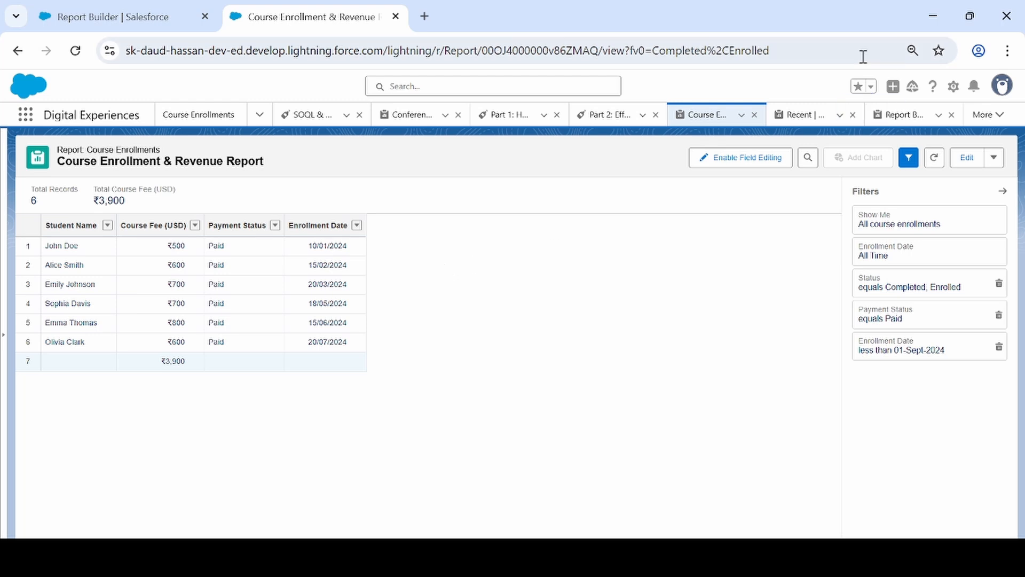
{"action": "left_click", "coordinate": [832, 52]}
{"action": "left_click", "coordinate": [835, 55]}
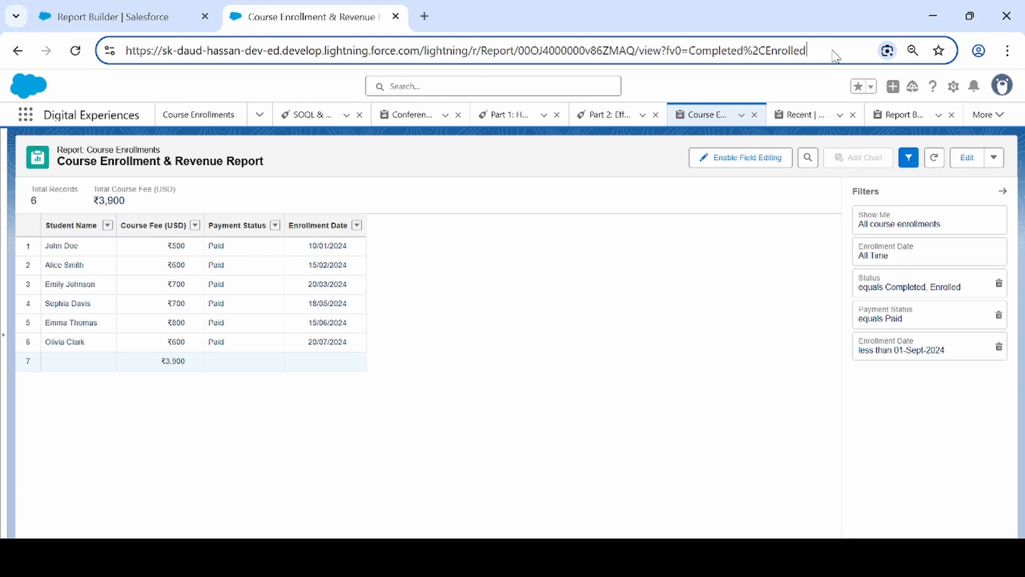
{"action": "type", "text": "&"}
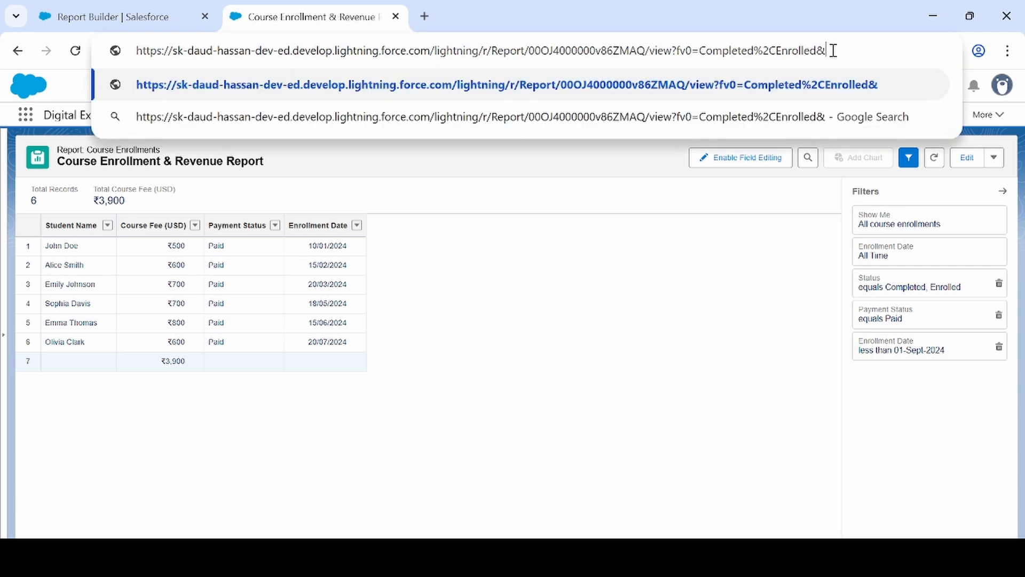
{"action": "type", "text": "fv"}
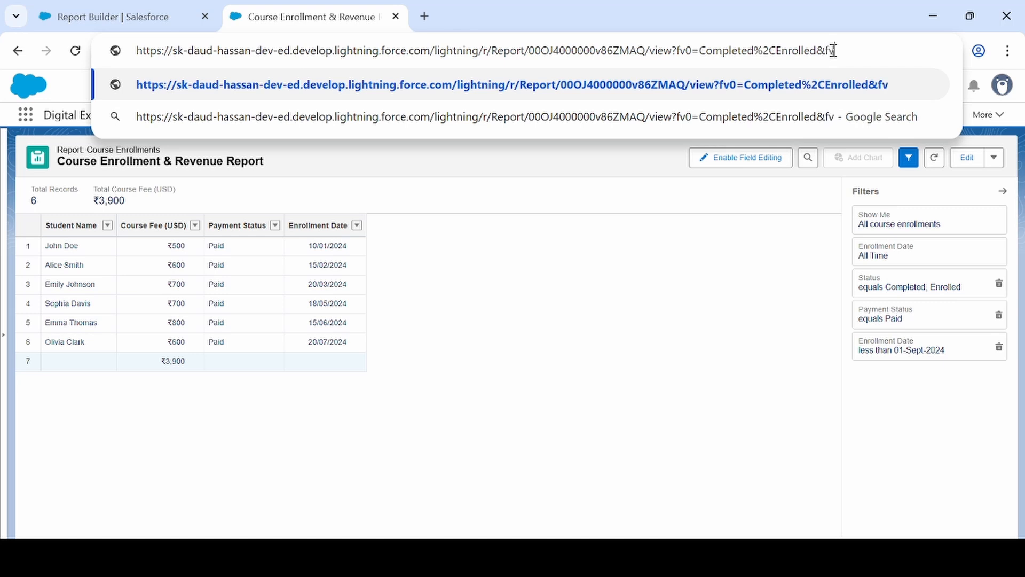
{"action": "type", "text": "1"}
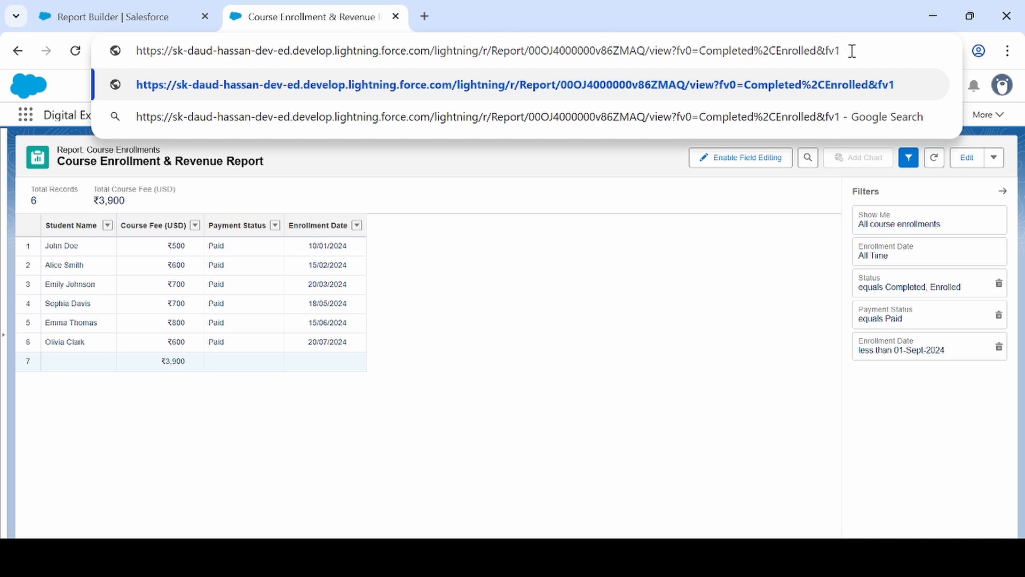
{"action": "type", "text": "="}
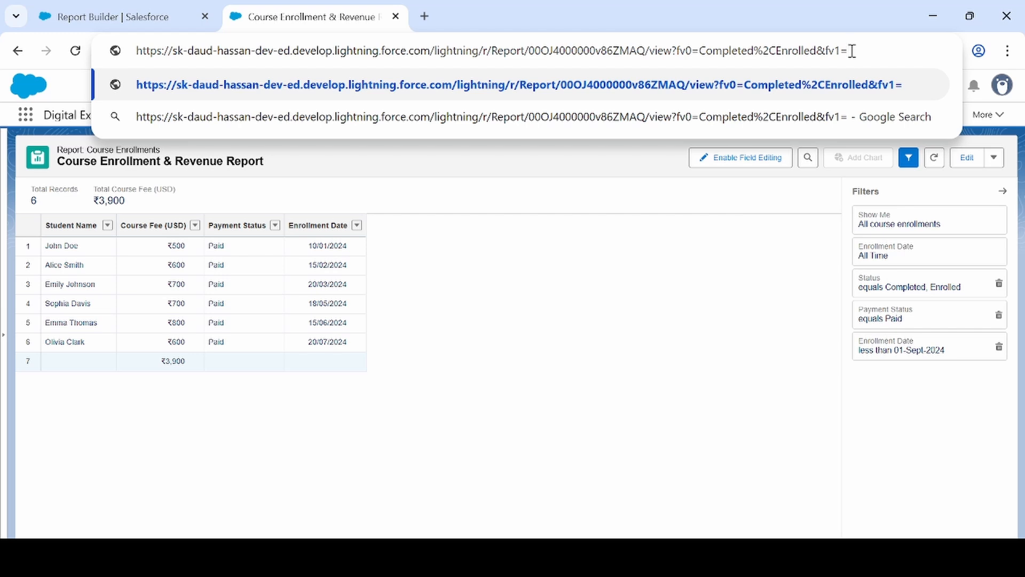
{"action": "type", "text": "Pen"}
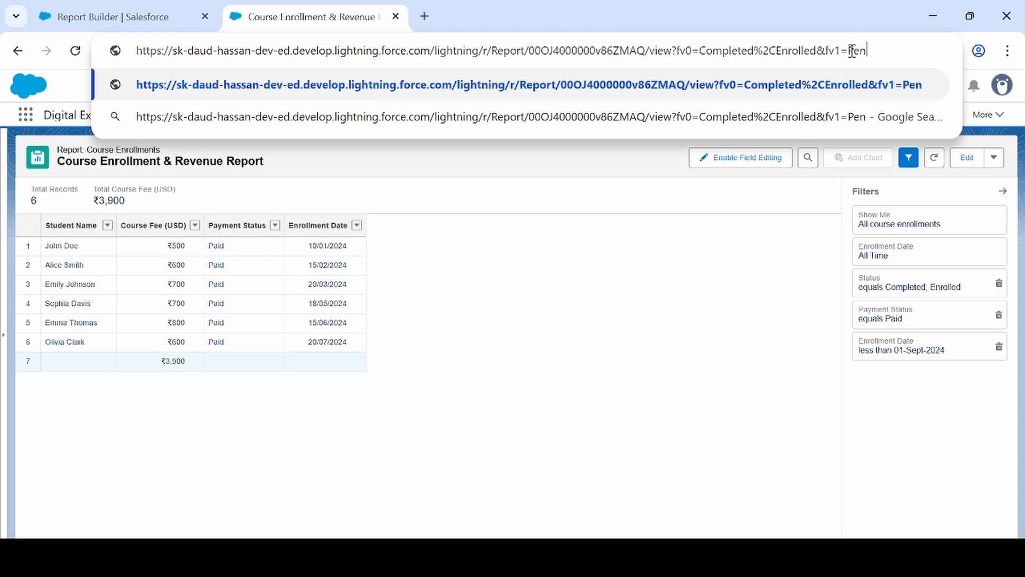
{"action": "type", "text": "ding"}
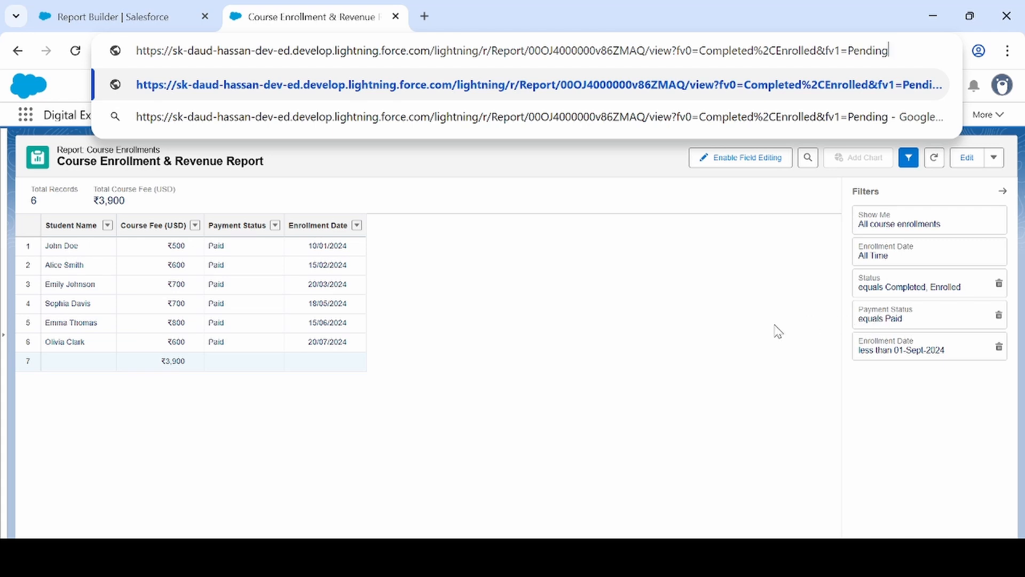
{"action": "key", "text": "Return"}
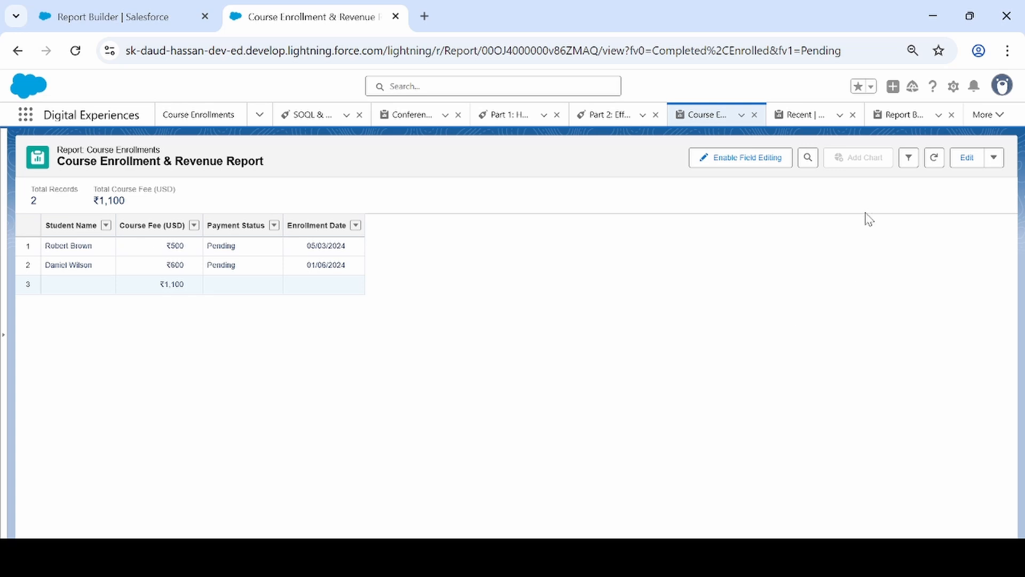
{"action": "left_click", "coordinate": [909, 158]}
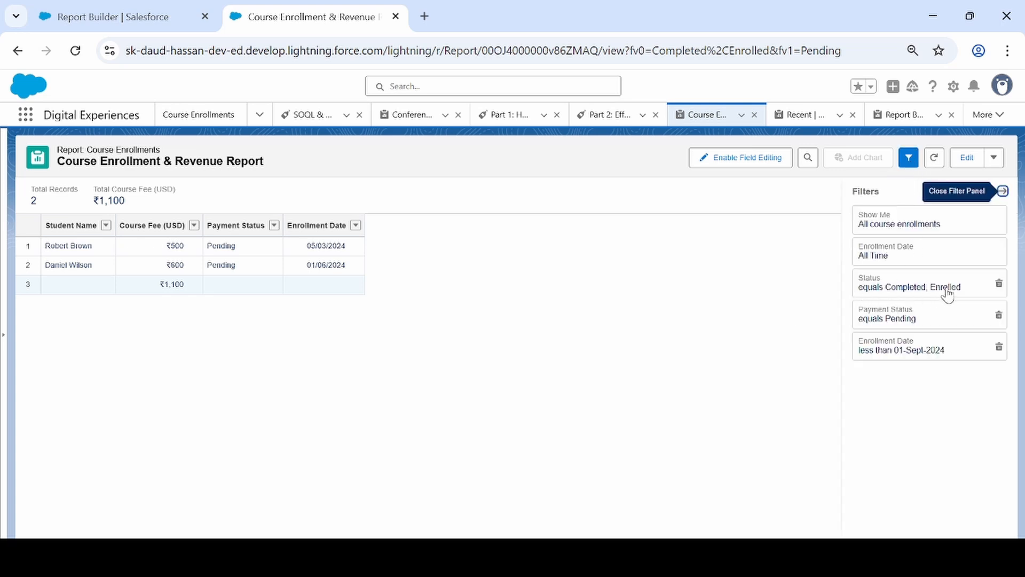
{"action": "left_click", "coordinate": [885, 322]}
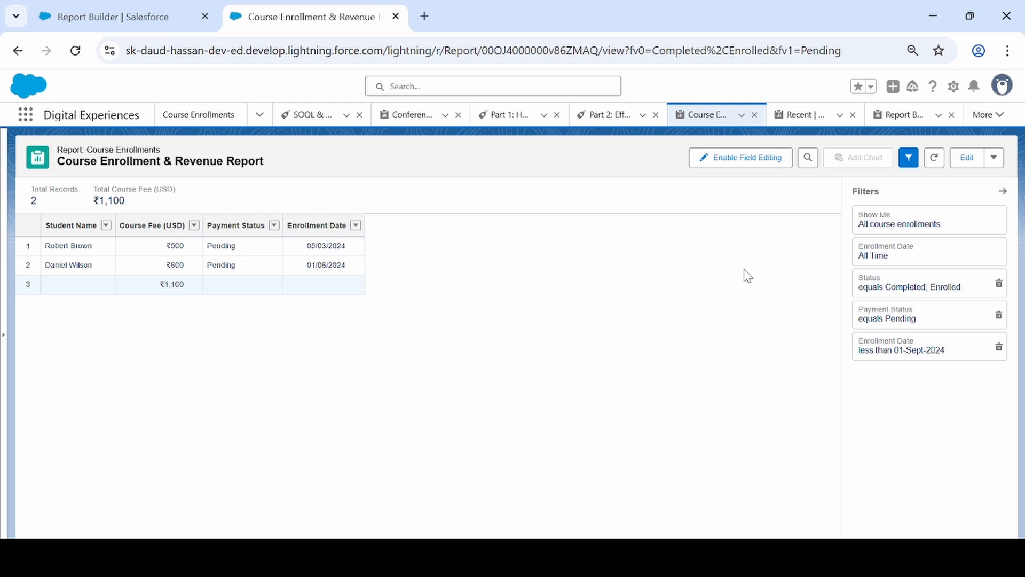
Step: Extend the second URL parameter to "fv1=Pending,Paid" and reload the report
{"action": "left_click", "coordinate": [847, 51]}
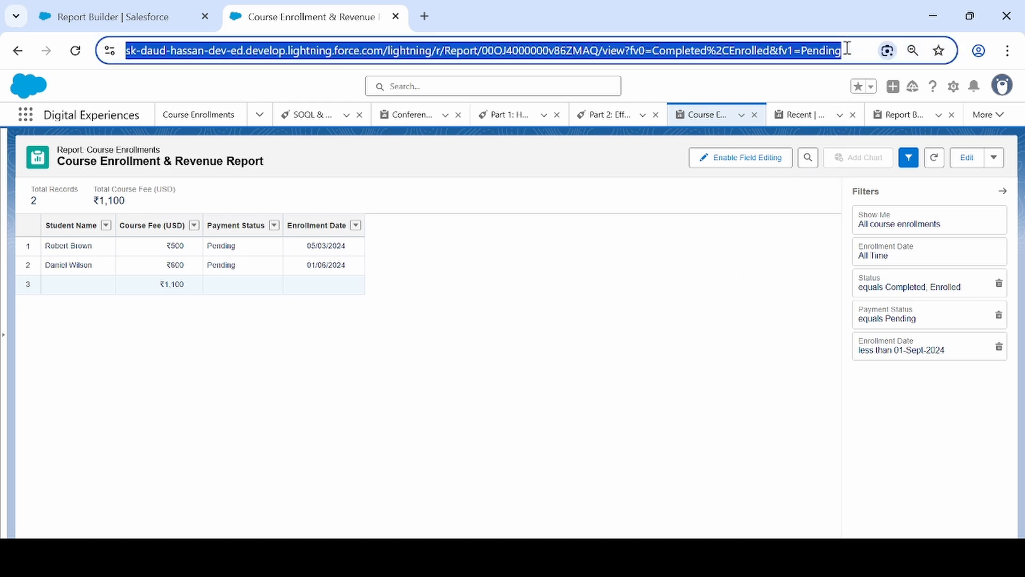
{"action": "left_click", "coordinate": [847, 51]}
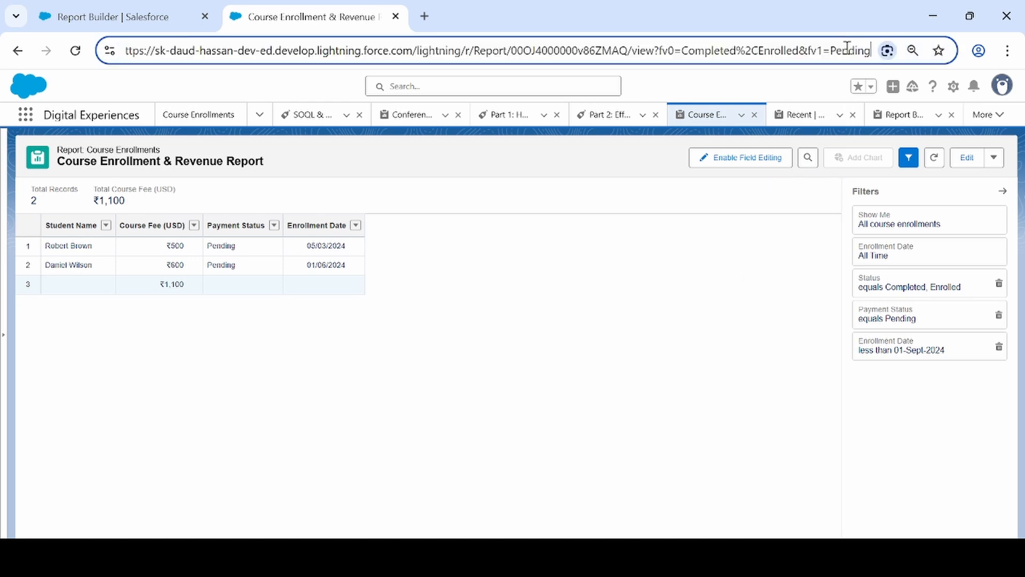
{"action": "type", "text": ","}
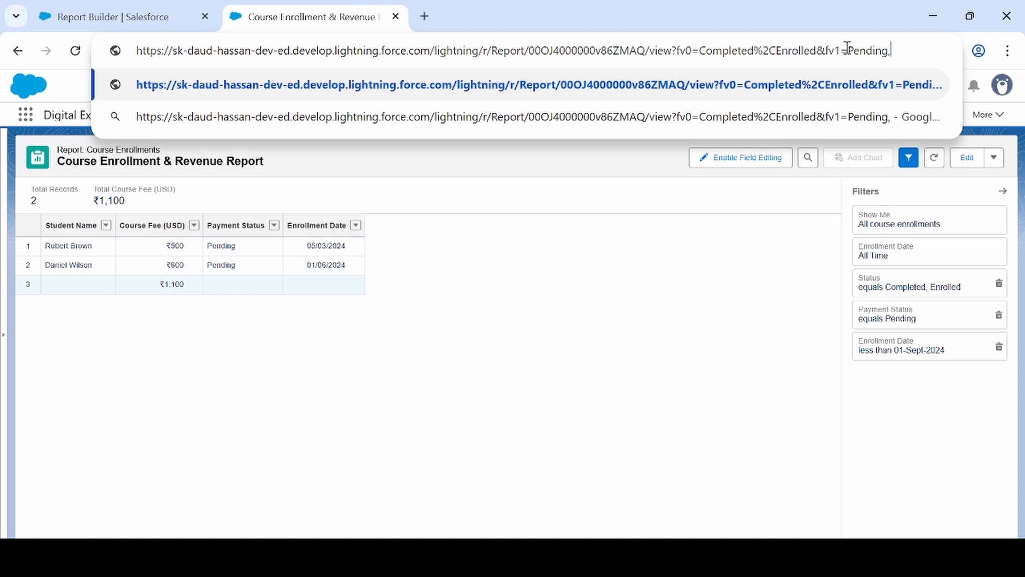
{"action": "type", "text": "Paid"}
{"action": "key", "text": "Return"}
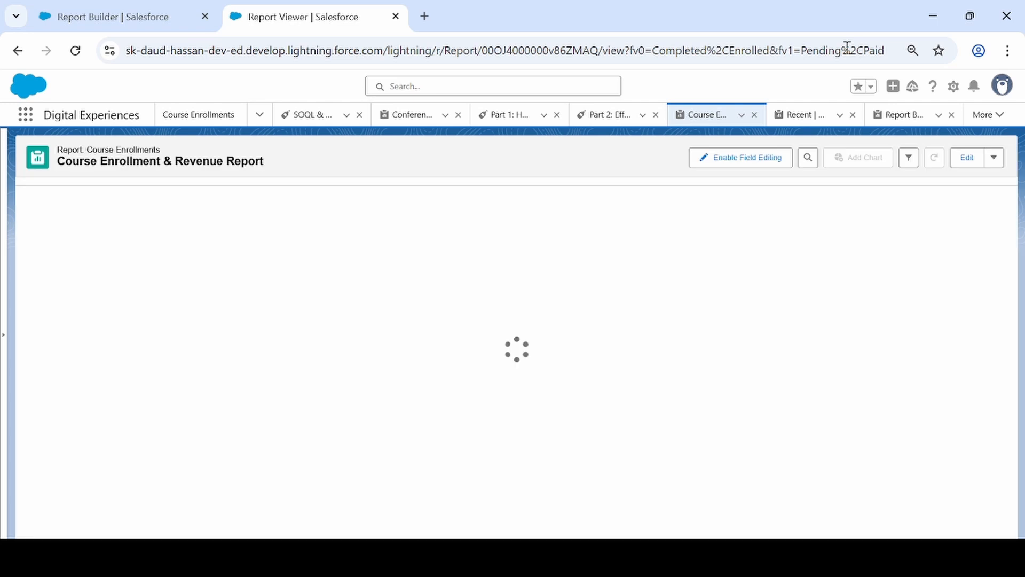
Step: Show the reloaded report's filters and check which values are selected in the Payment Status filter
{"action": "left_click", "coordinate": [908, 157]}
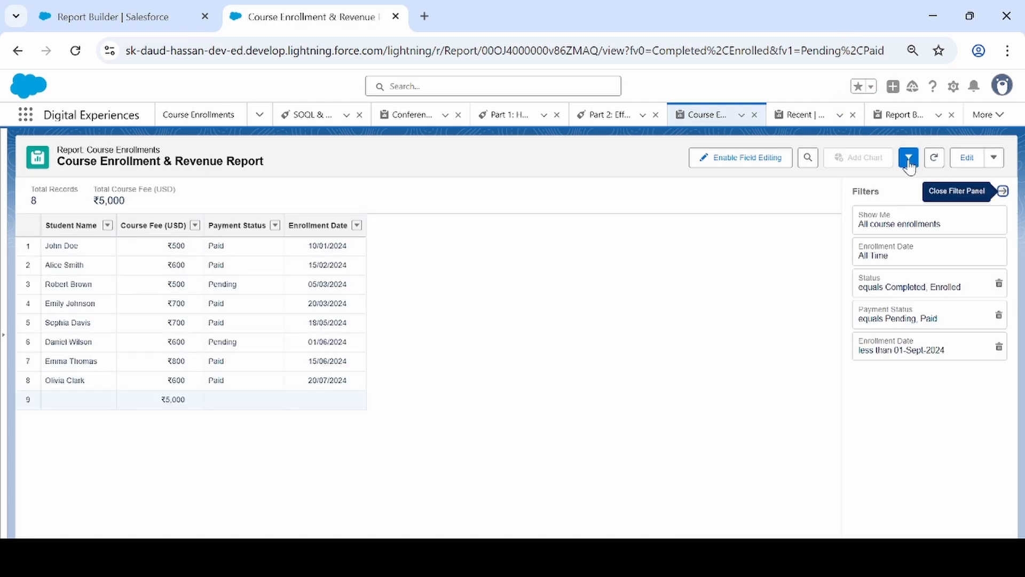
{"action": "left_click", "coordinate": [897, 317]}
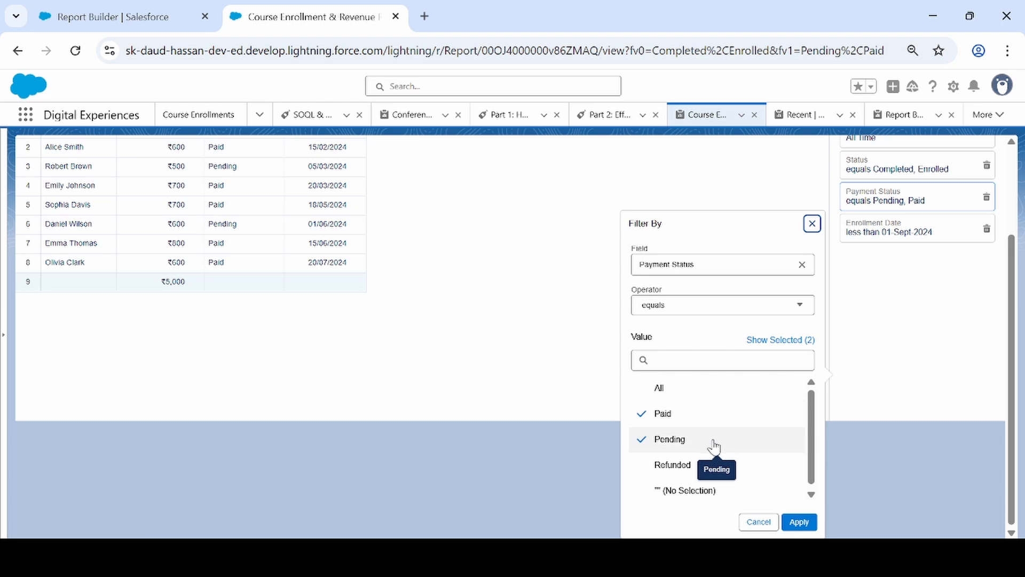
{"action": "left_click", "coordinate": [813, 223]}
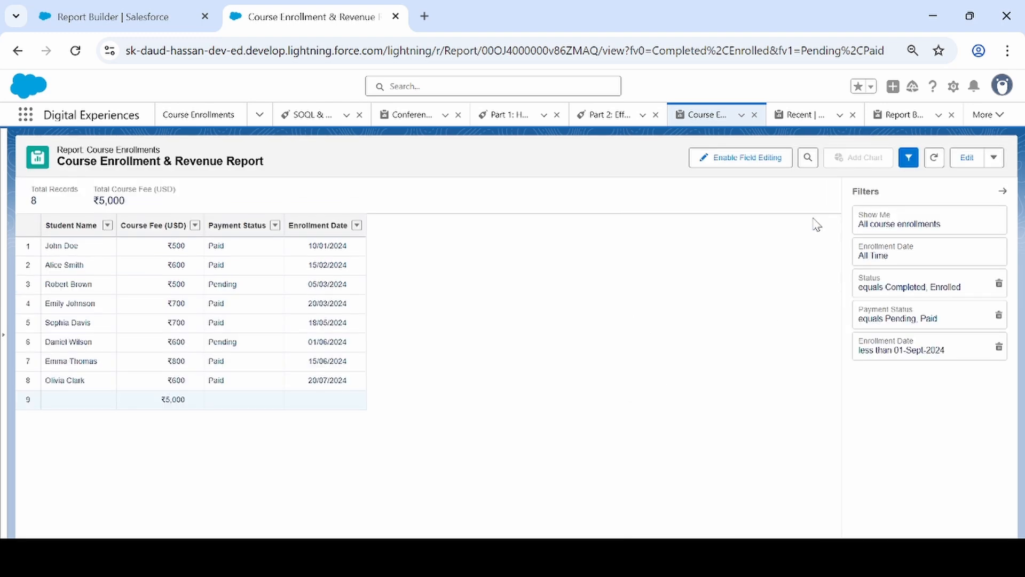
Step: Try loading the report with the invalid Payment Status value "Paid2" at the end of the fv1 parameter
{"action": "left_click", "coordinate": [800, 51]}
{"action": "key", "text": "End"}
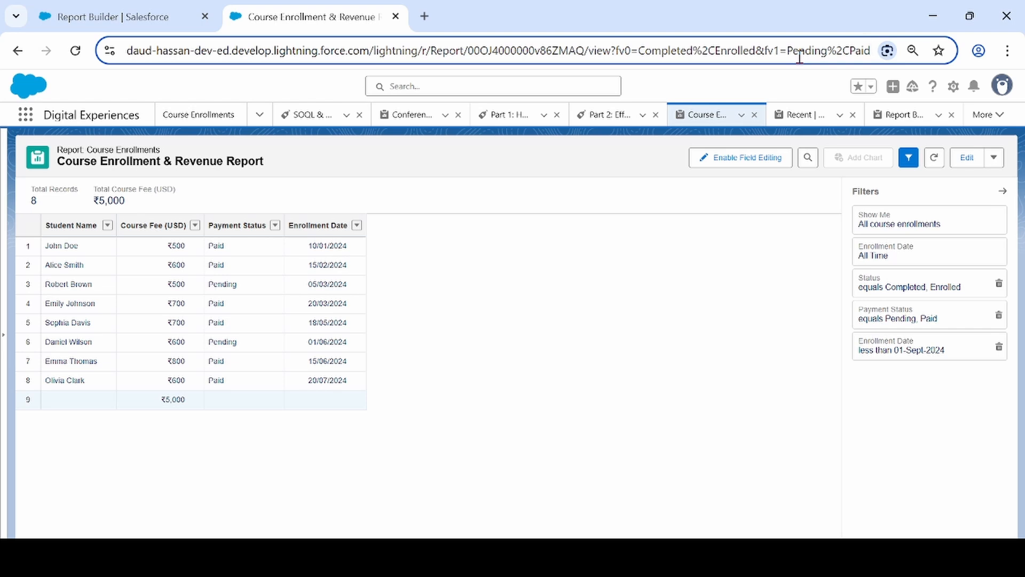
{"action": "type", "text": "2"}
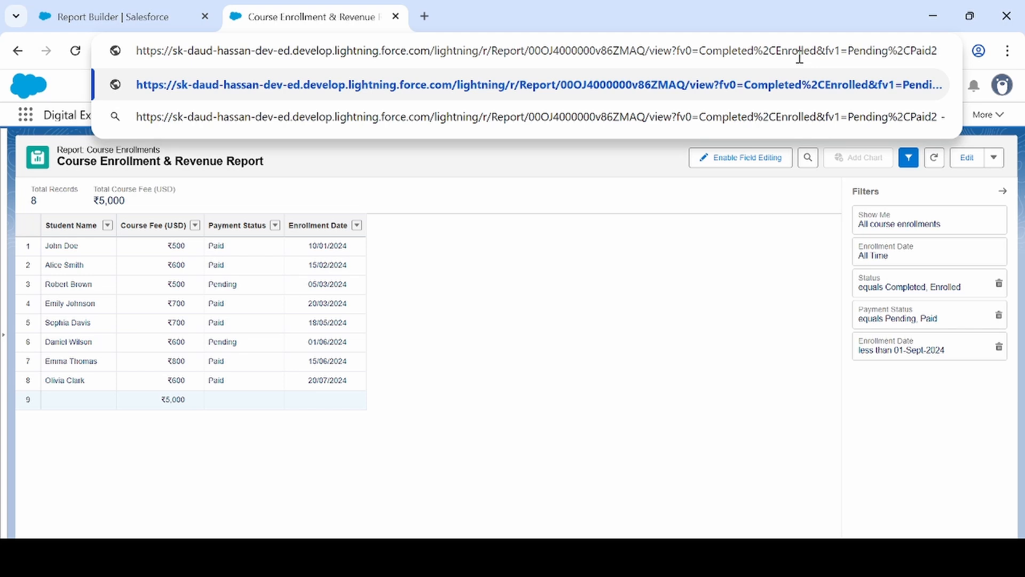
{"action": "key", "text": "Return"}
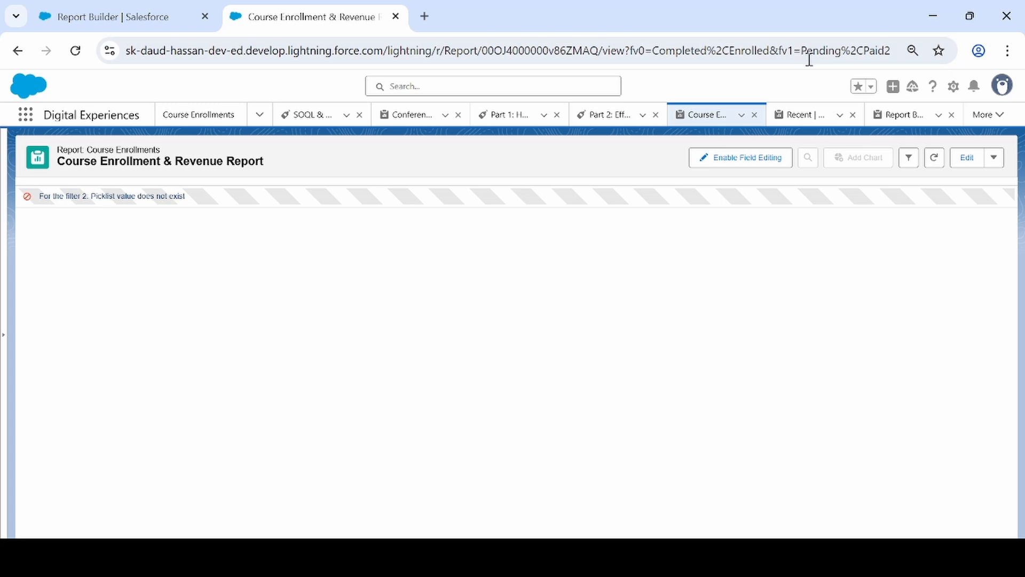
Step: Restore the last fv1 value to "Paid", reload the report and show its filters
{"action": "left_click", "coordinate": [818, 50]}
{"action": "key", "text": "End"}
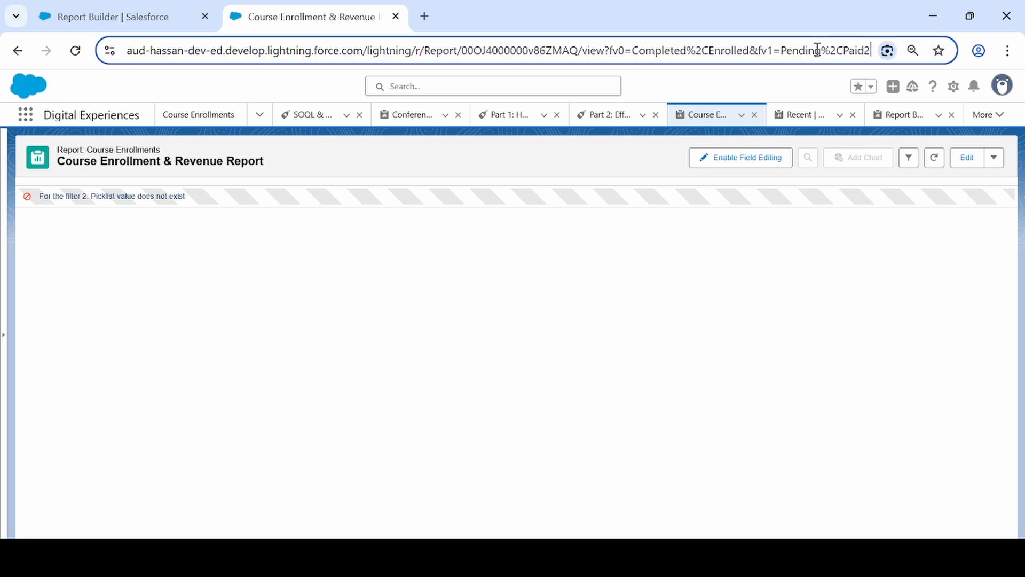
{"action": "key", "text": "BackSpace"}
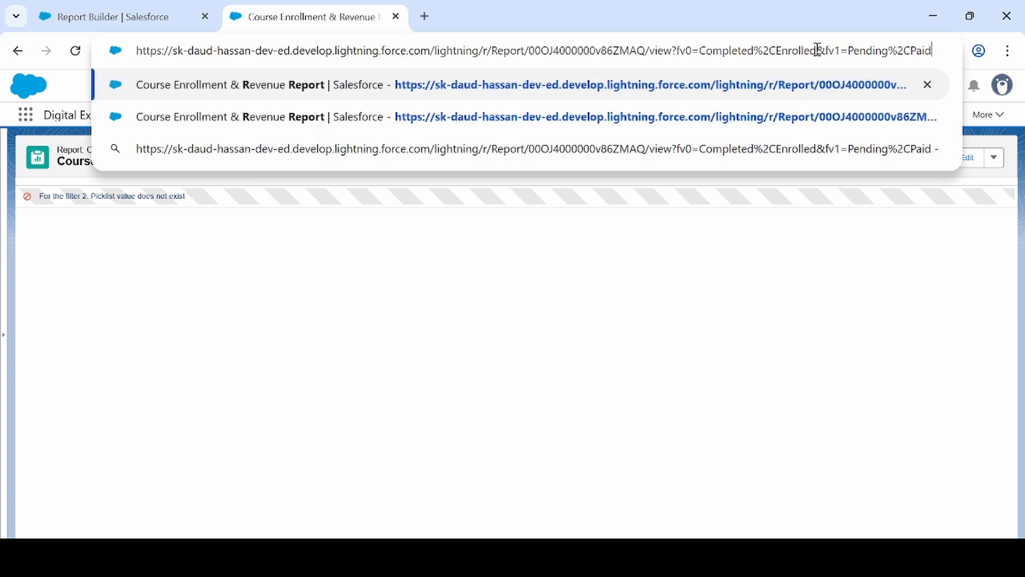
{"action": "key", "text": "Return"}
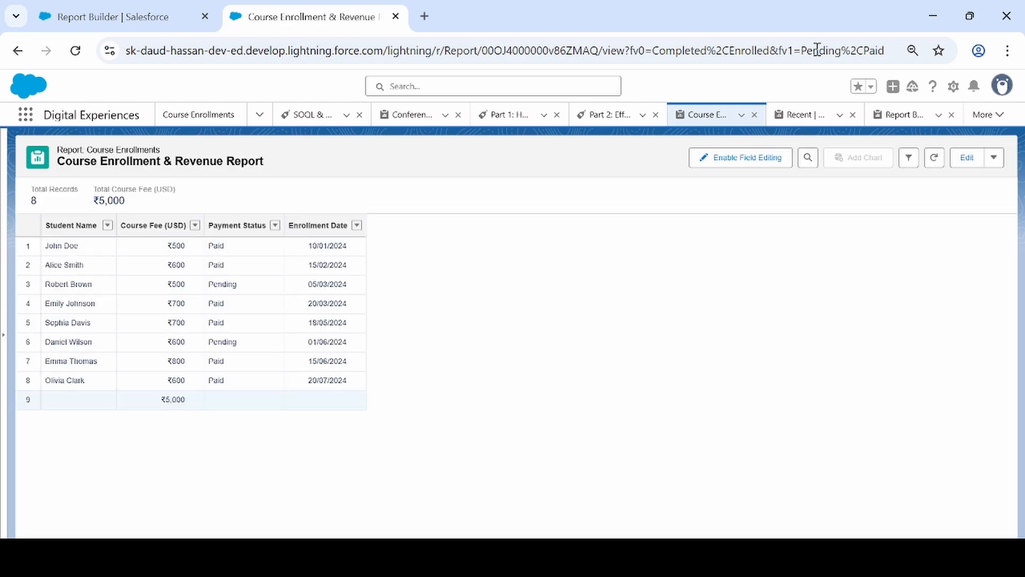
{"action": "left_click", "coordinate": [908, 157]}
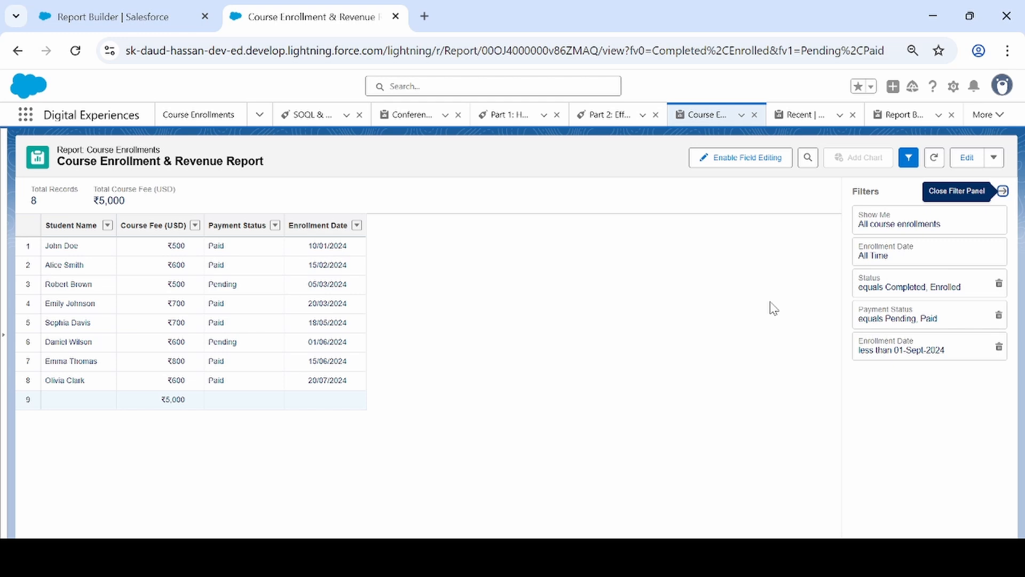
Step: Append a third filter parameter "&fv2=02/07/2024" to the end of the report URL and load the report
{"action": "left_click", "coordinate": [869, 51]}
{"action": "left_click", "coordinate": [869, 54]}
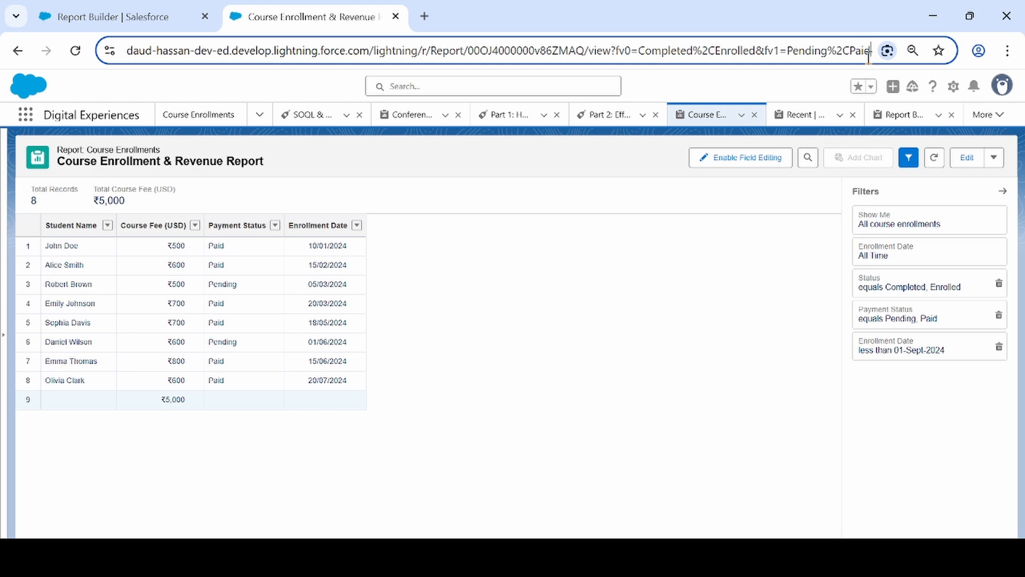
{"action": "type", "text": "&"}
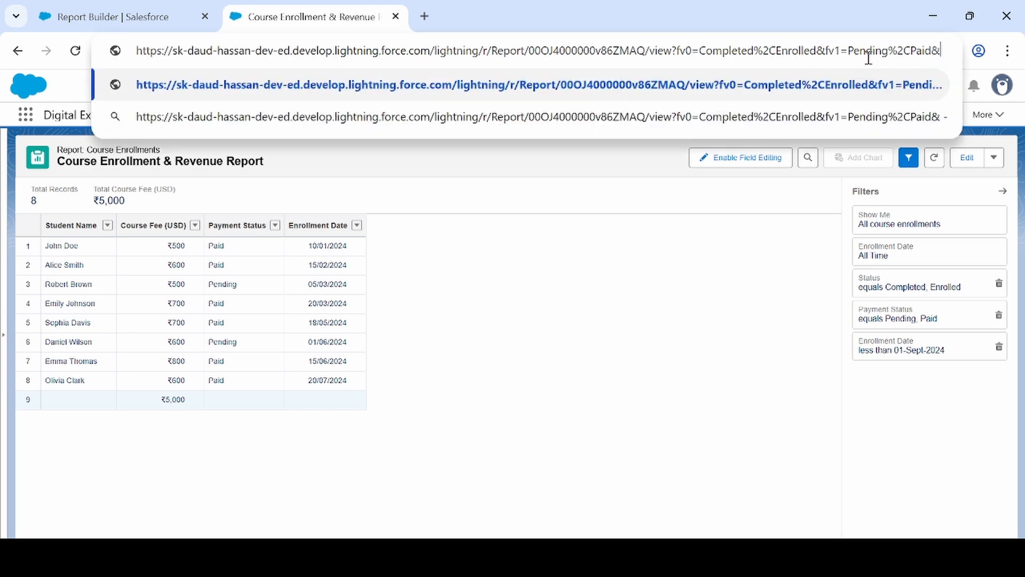
{"action": "type", "text": "fv2"}
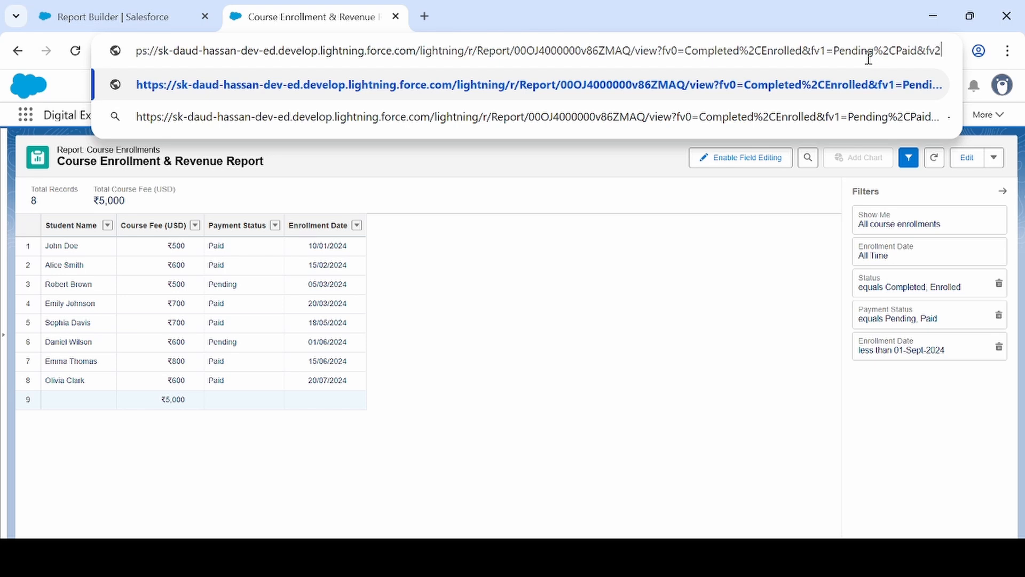
{"action": "type", "text": "="}
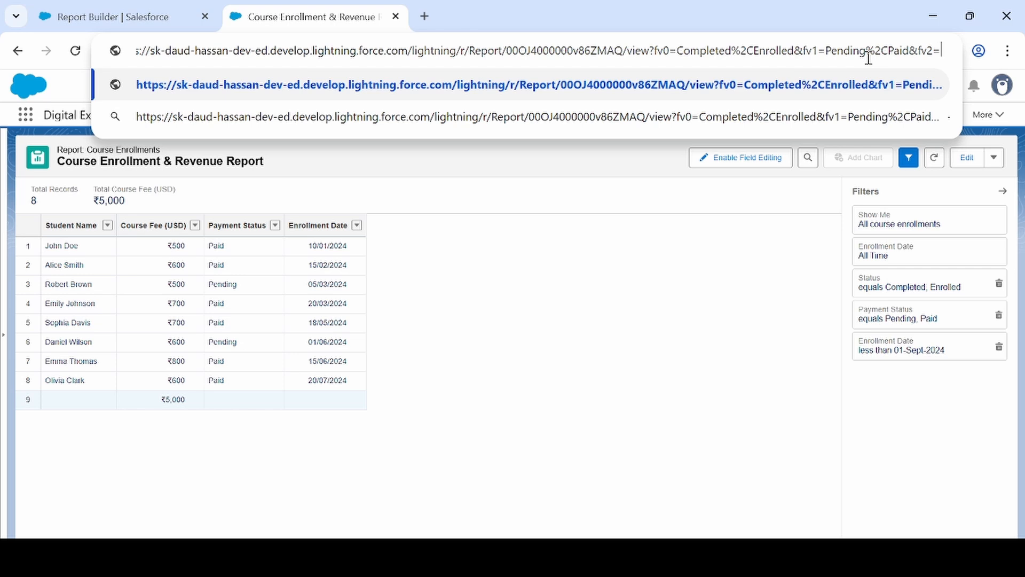
{"action": "type", "text": "02"}
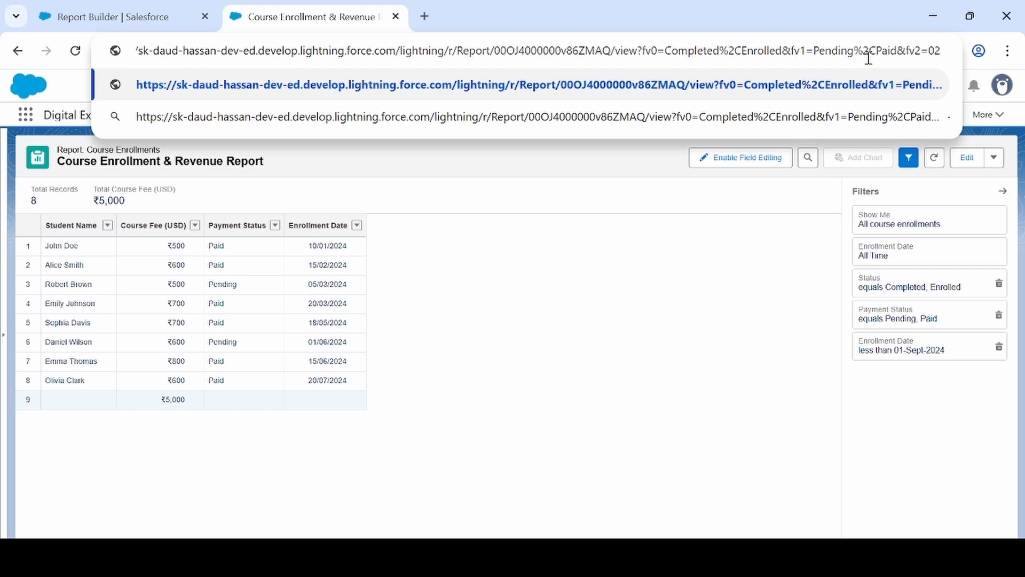
{"action": "type", "text": "/"}
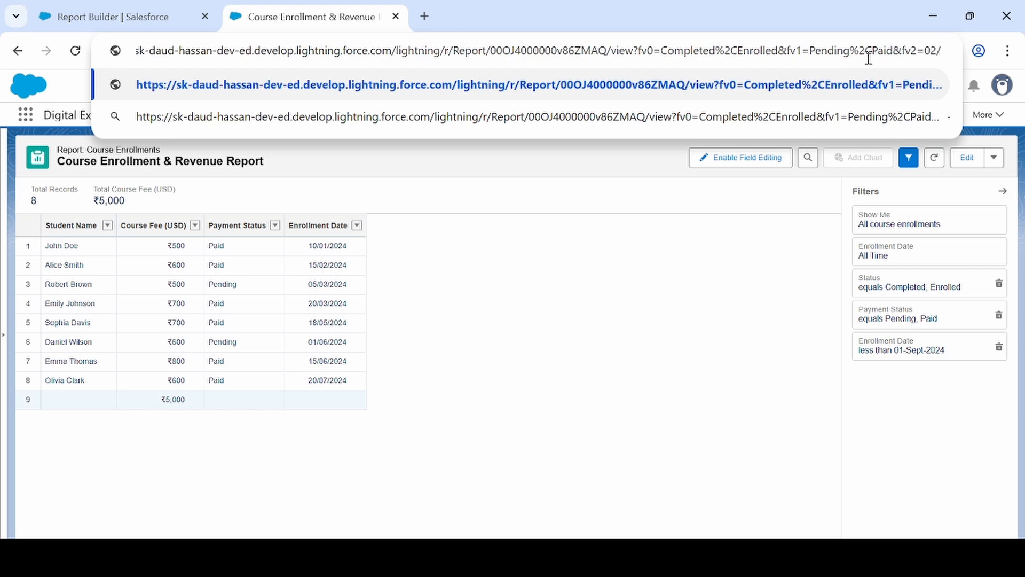
{"action": "type", "text": "07"}
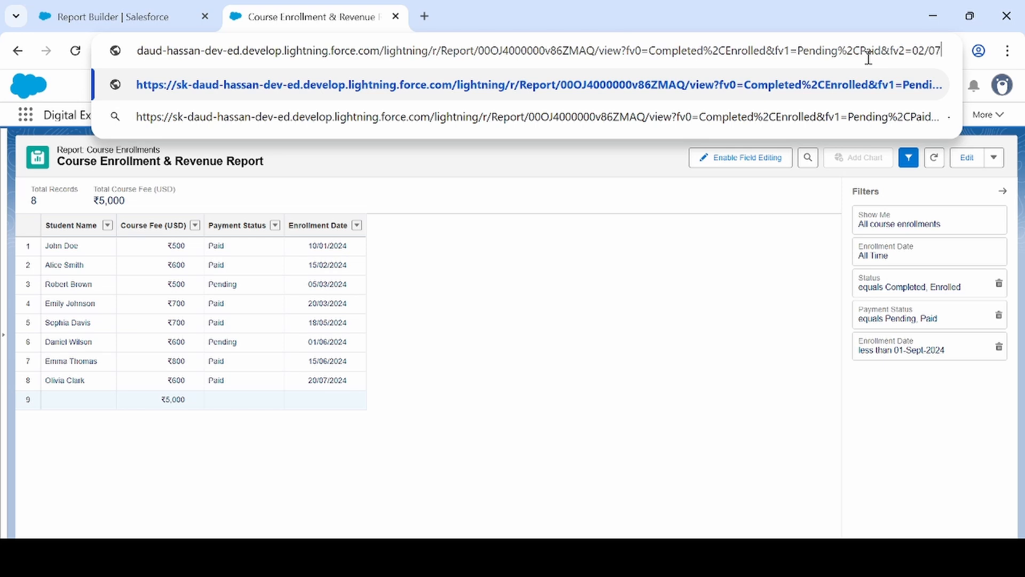
{"action": "type", "text": "/"}
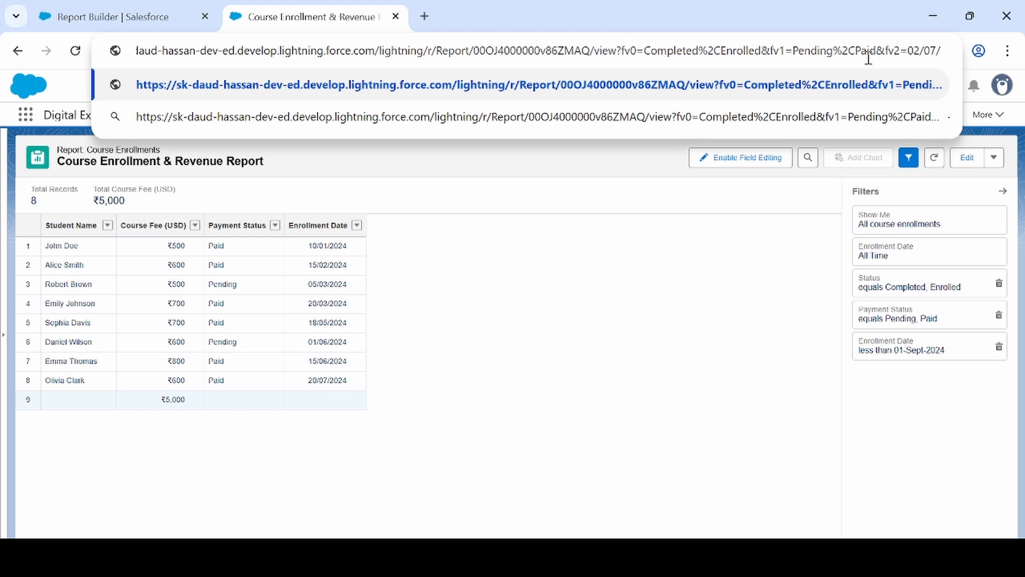
{"action": "type", "text": "20"}
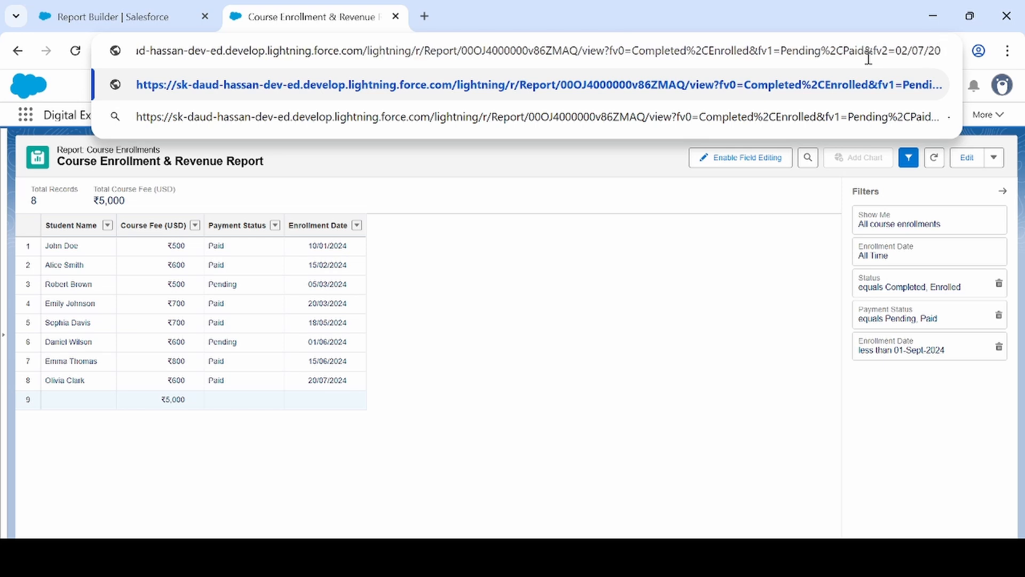
{"action": "type", "text": "24"}
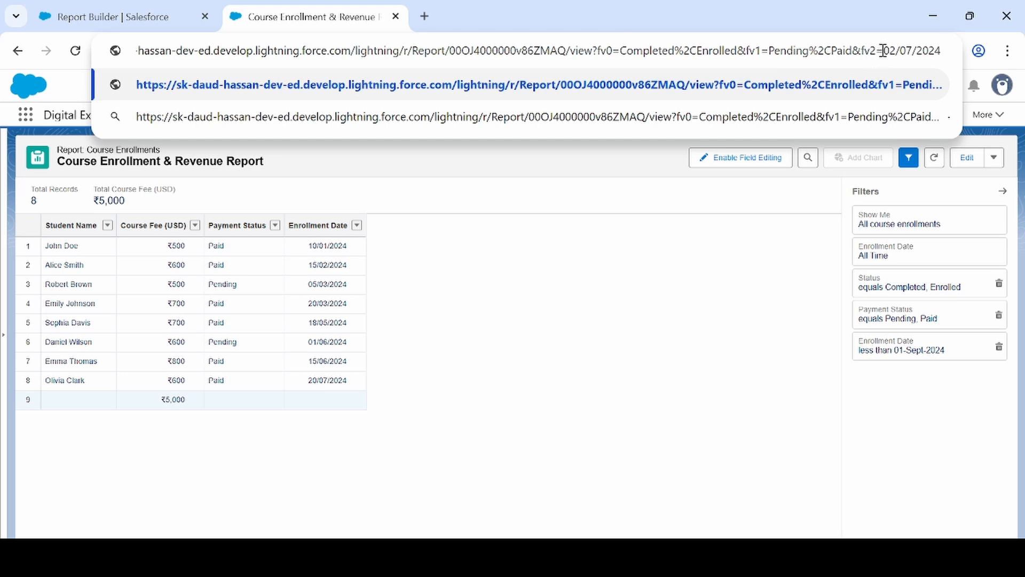
{"action": "double_click", "coordinate": [887, 51]}
{"action": "double_click", "coordinate": [906, 50]}
{"action": "double_click", "coordinate": [929, 50]}
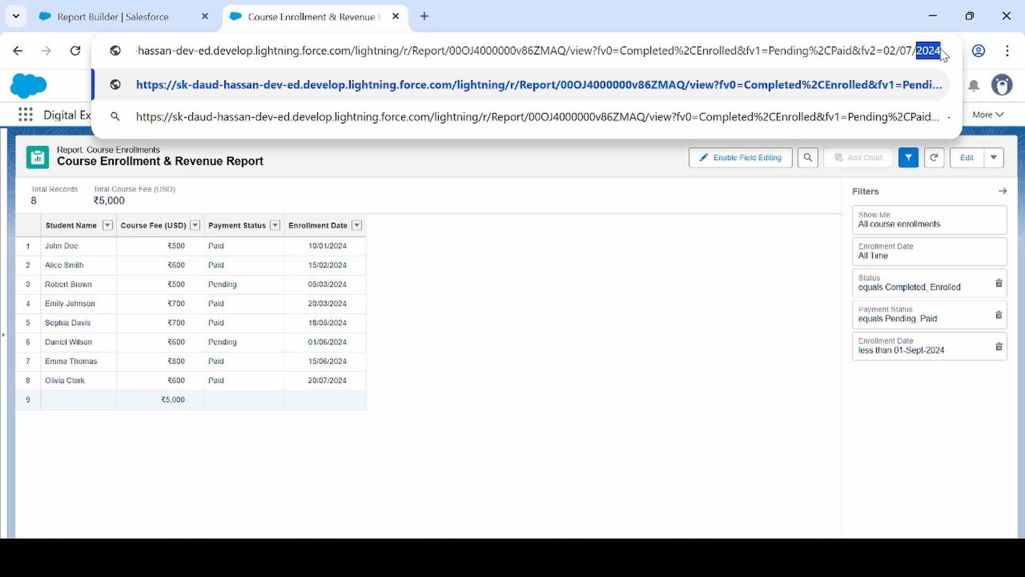
{"action": "key", "text": "Return"}
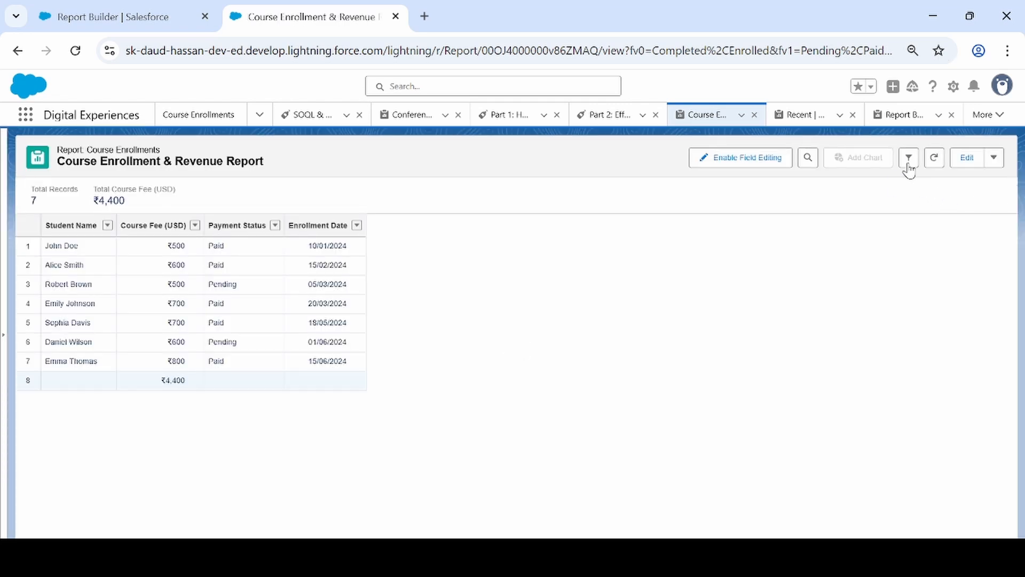
Step: Show the reloaded report's filters and compare the Enrollment Date filter with the saved one in the Report Builder, closing the open Payment Status filter
{"action": "left_click", "coordinate": [908, 161]}
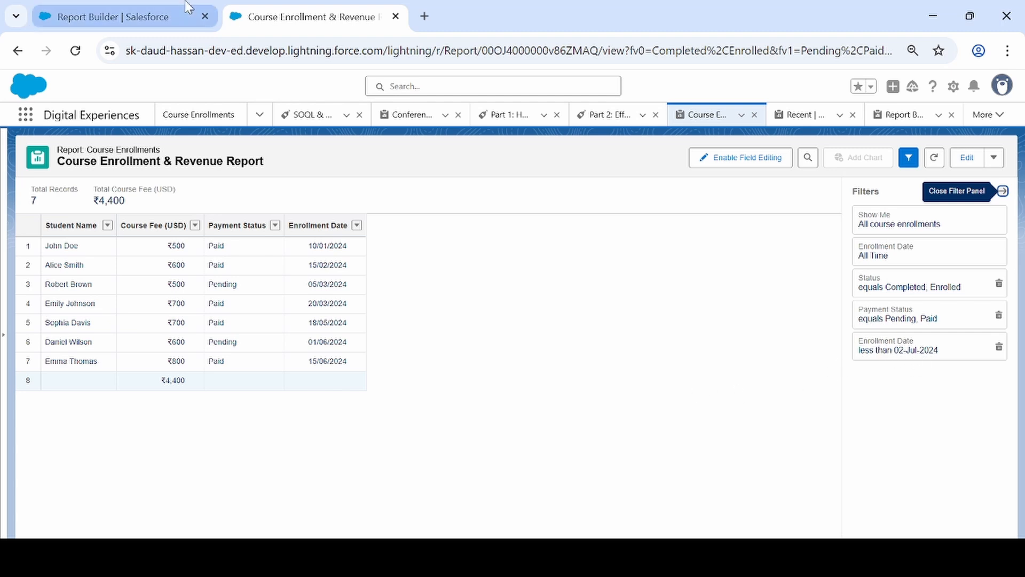
{"action": "left_click", "coordinate": [170, 7]}
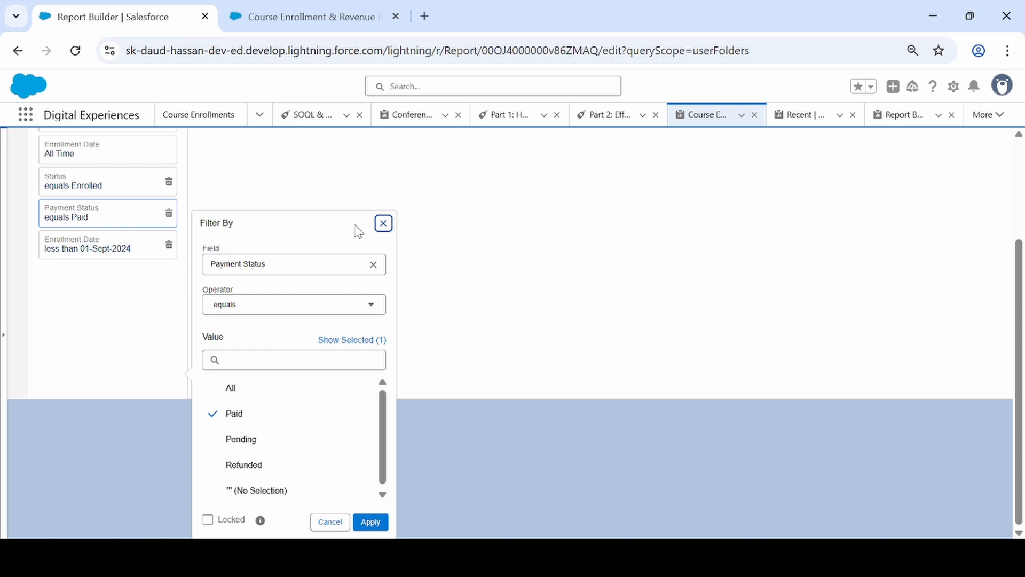
{"action": "left_click", "coordinate": [384, 223]}
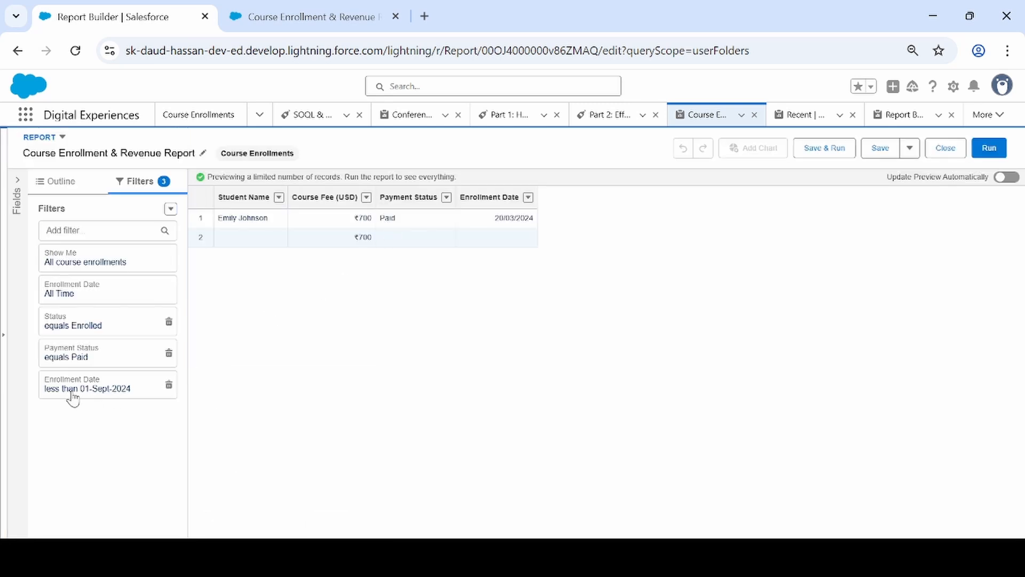
{"action": "left_click", "coordinate": [323, 12]}
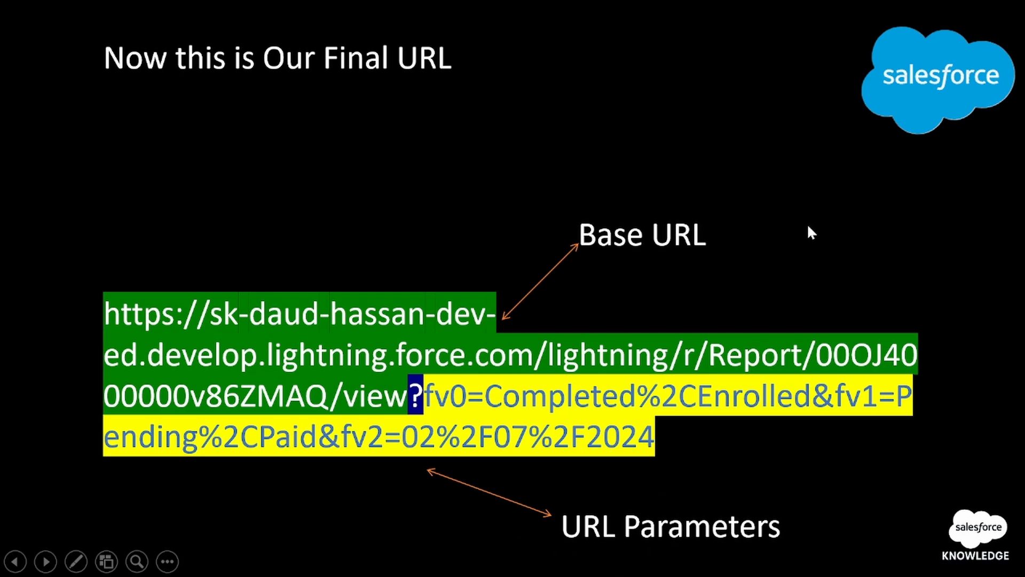
{"action": "key", "text": "Right"}
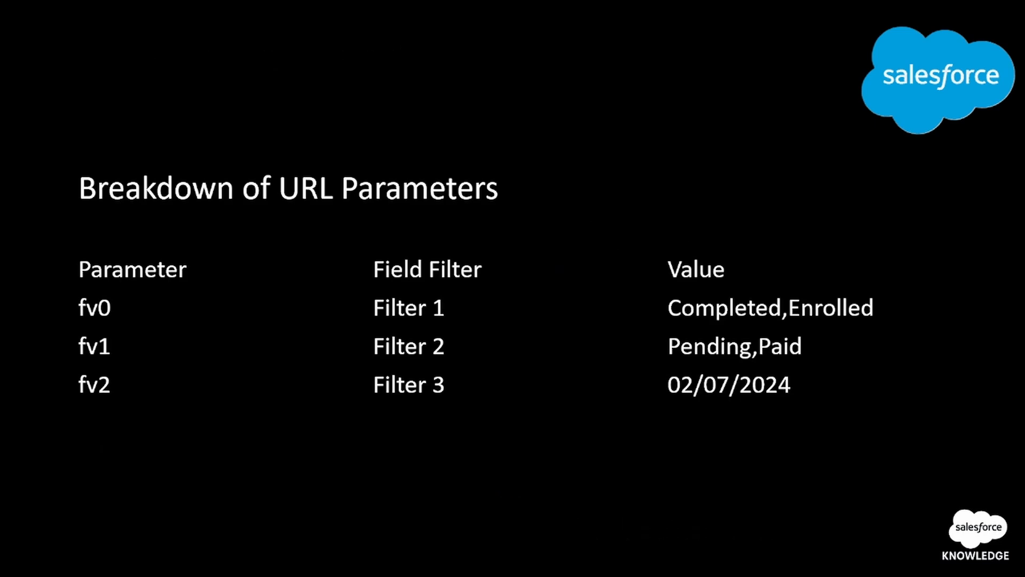
{"action": "key", "text": "Right"}
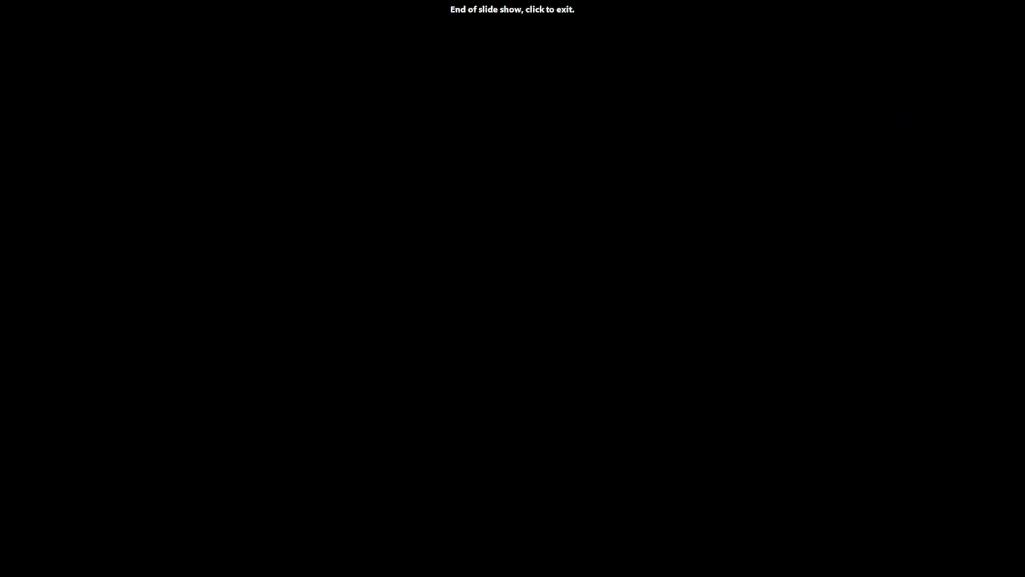